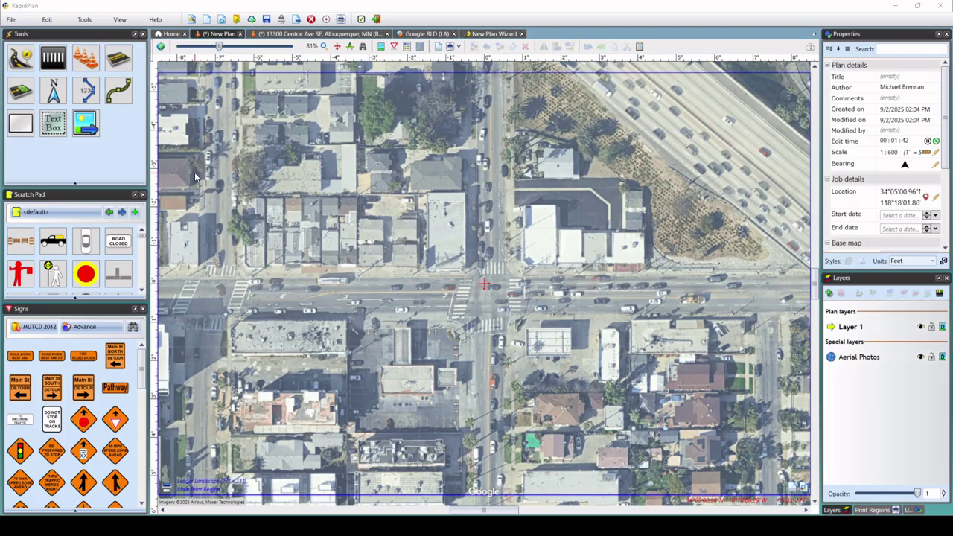
Step: Import the TQ2066.dwg CAD drawing as a layer preview over the aerial map
{"action": "left_click", "coordinate": [84, 20]}
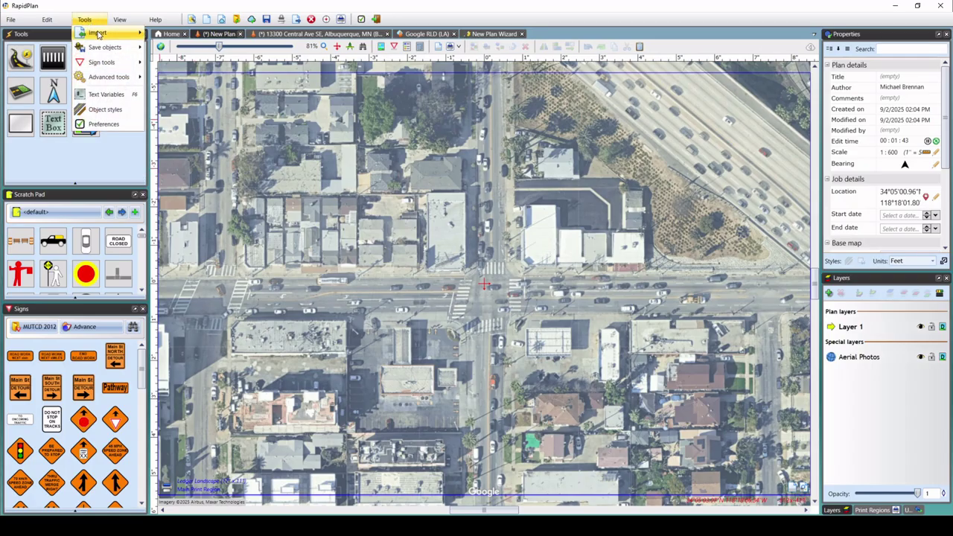
{"action": "mouse_move", "coordinate": [97, 34]}
{"action": "left_click", "coordinate": [212, 119]}
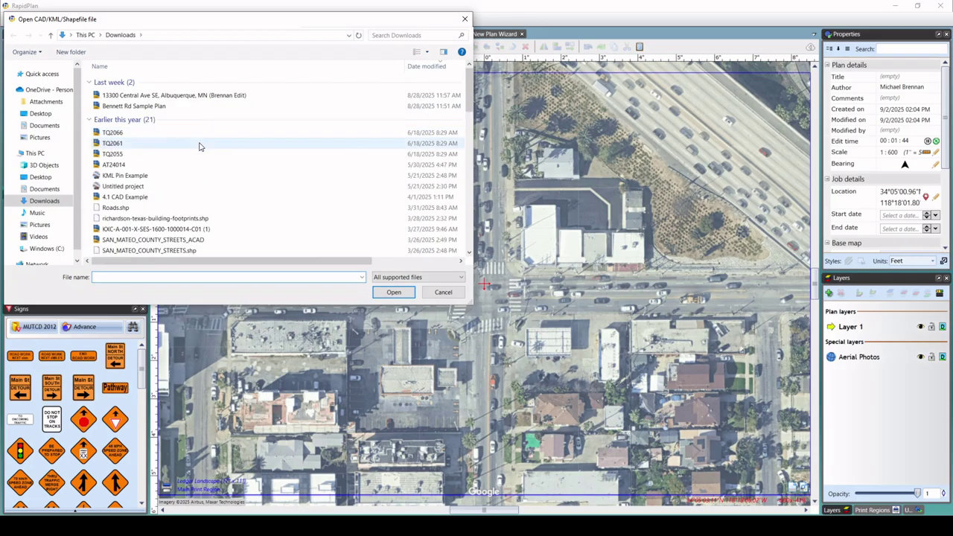
{"action": "left_click", "coordinate": [198, 144]}
{"action": "left_click", "coordinate": [395, 294]}
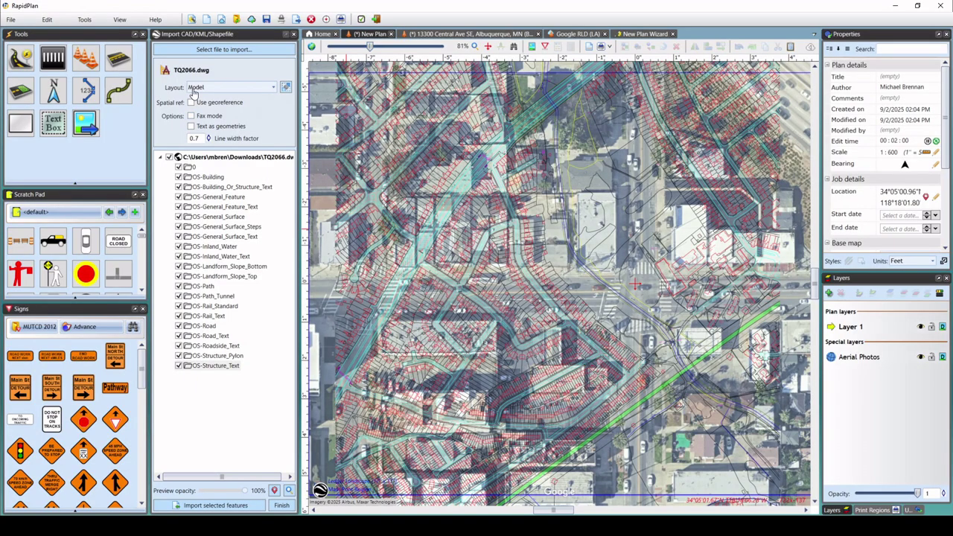
Step: Close the CAD import and switch to the Albuquerque intersection plan
{"action": "left_click", "coordinate": [294, 34]}
{"action": "left_click", "coordinate": [484, 300]}
{"action": "left_click", "coordinate": [337, 34]}
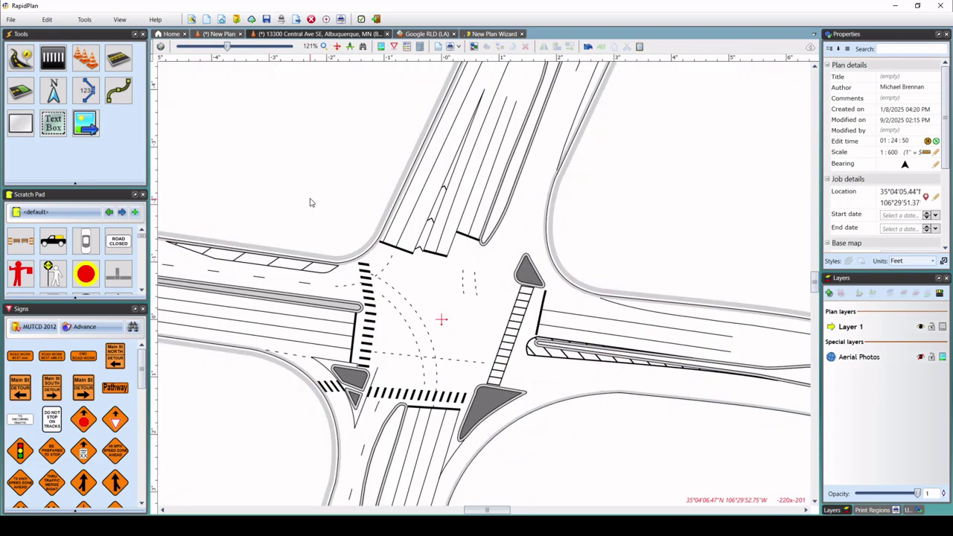
{"action": "scroll", "coordinate": [311, 203], "scroll_direction": "down", "scroll_amount": 5}
{"action": "scroll", "coordinate": [322, 213], "scroll_direction": "up", "scroll_amount": 3}
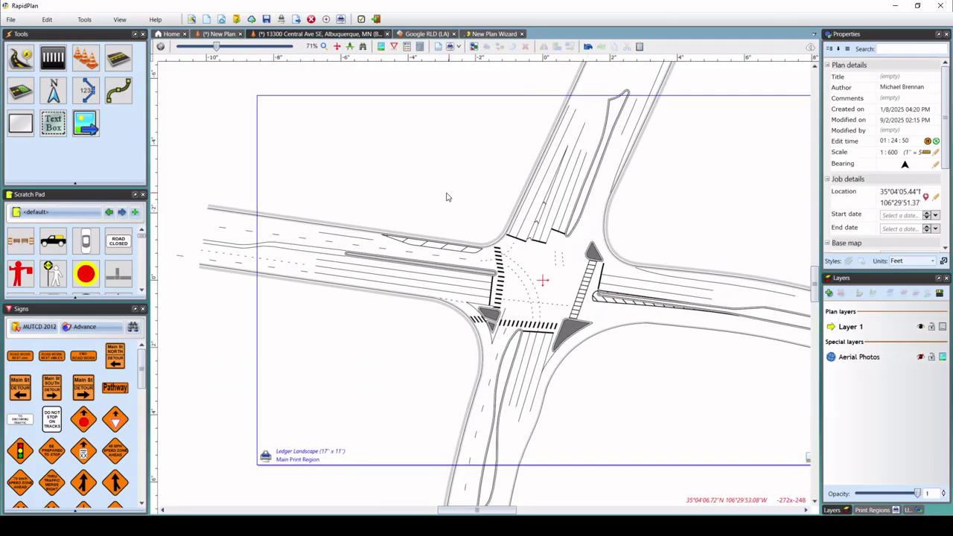
{"action": "middle_click_drag", "start_coordinate": [666, 230], "coordinate": [633, 230]}
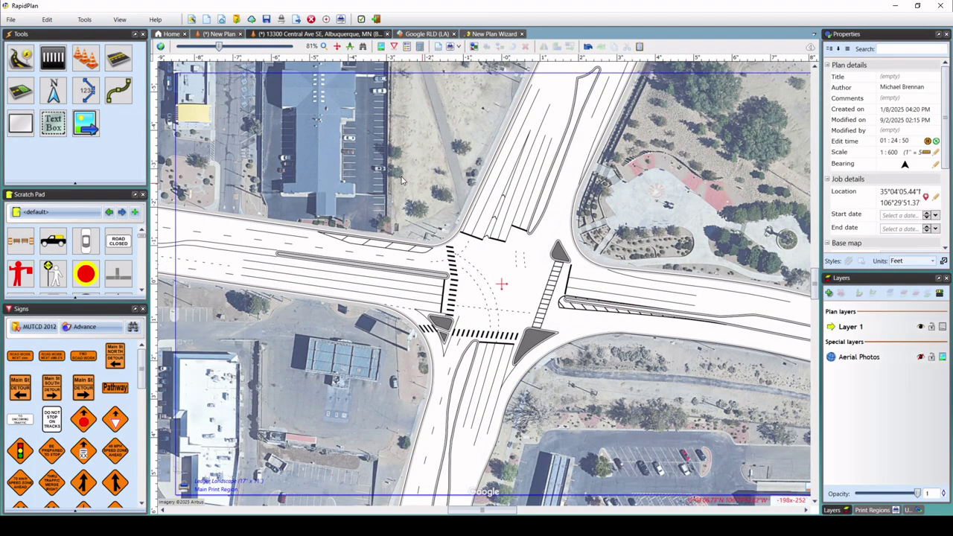
Step: Check the Export to CAD file formats, then cancel the export
{"action": "left_click", "coordinate": [10, 20]}
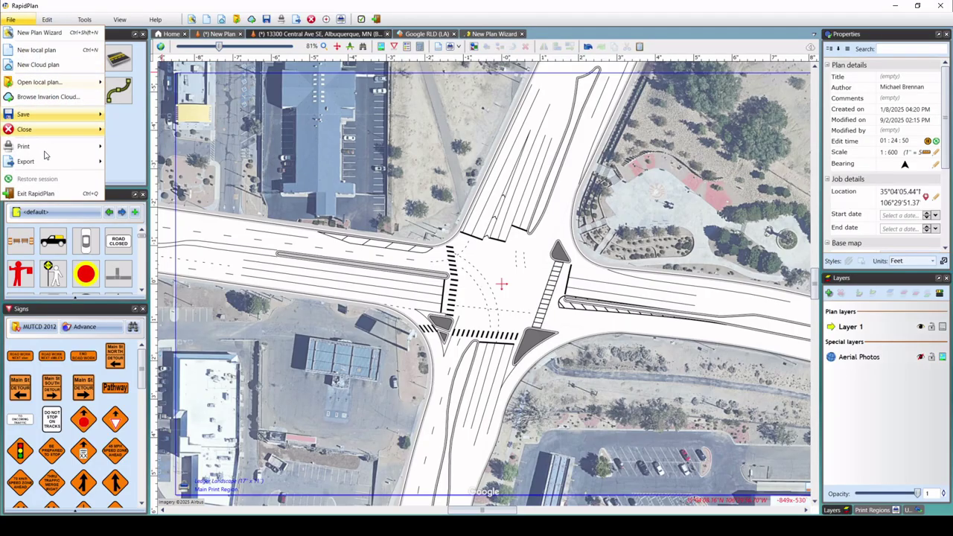
{"action": "mouse_move", "coordinate": [53, 161]}
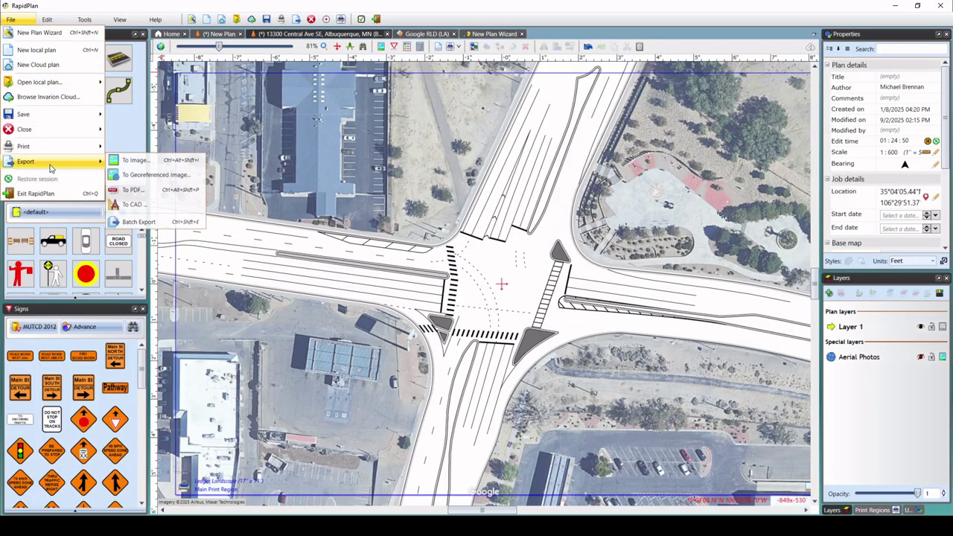
{"action": "left_click", "coordinate": [133, 205]}
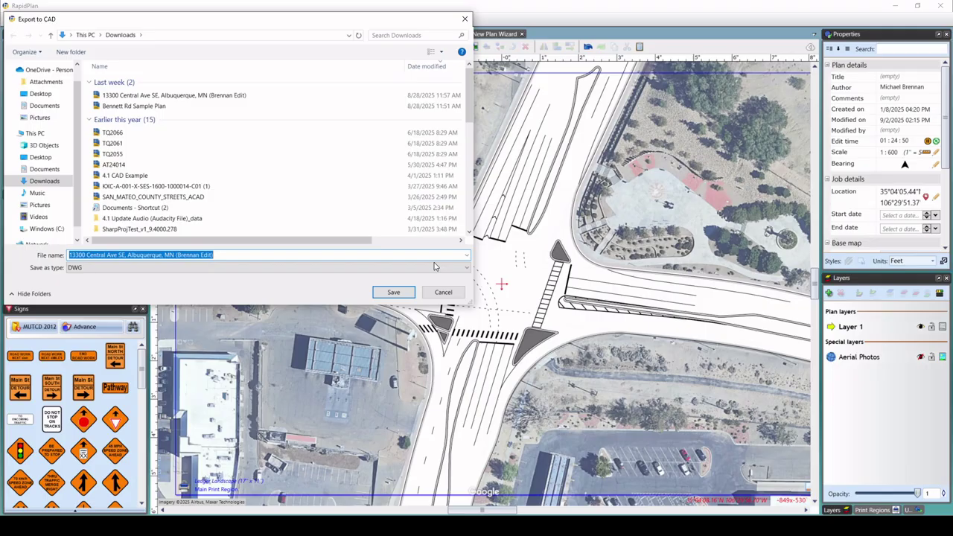
{"action": "left_click", "coordinate": [466, 268]}
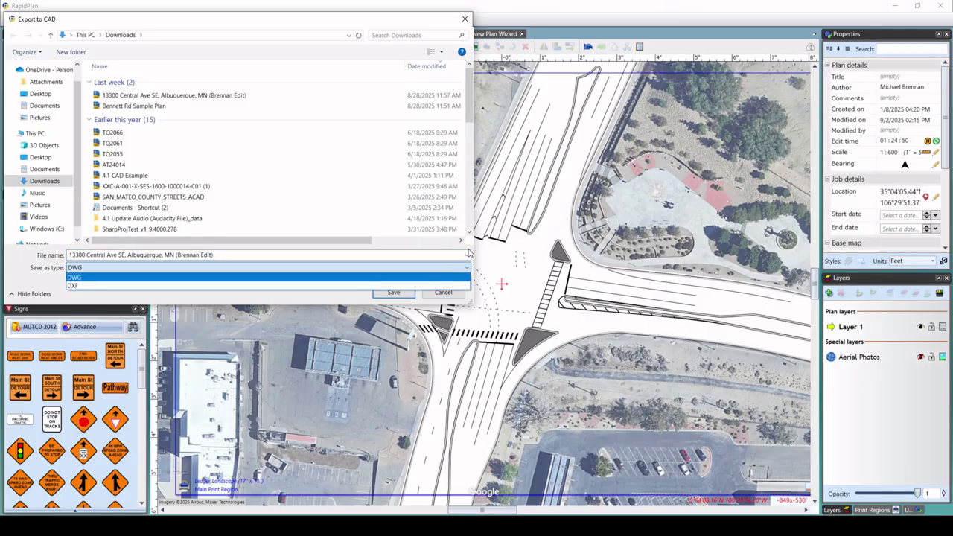
{"action": "left_click", "coordinate": [469, 256]}
{"action": "left_click", "coordinate": [436, 293]}
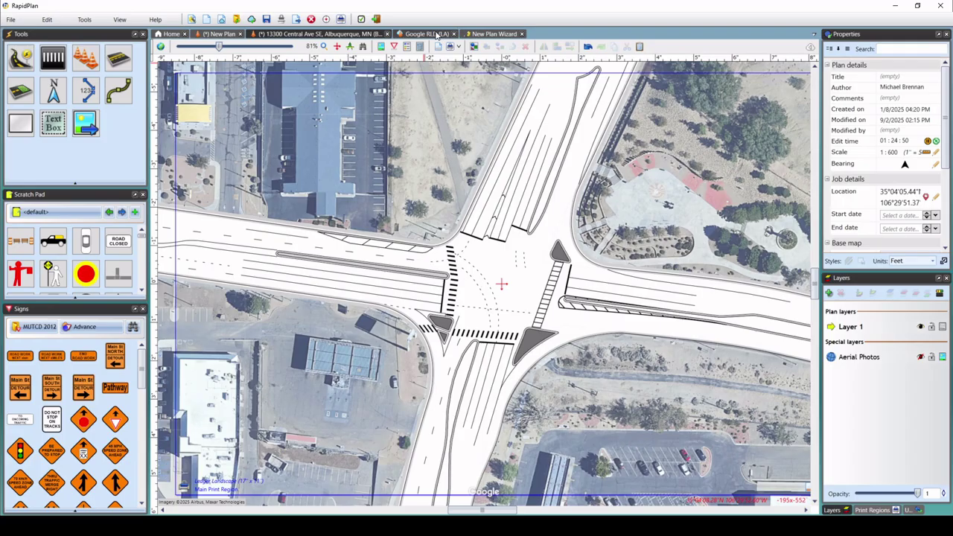
Step: Open the Google RLD (LA) plan and set its base map Annotations to None
{"action": "left_click", "coordinate": [437, 34]}
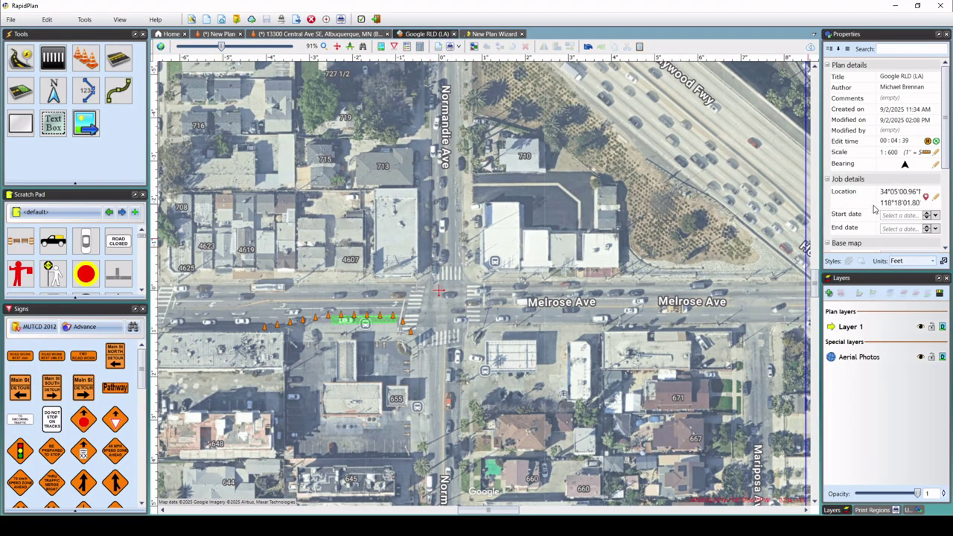
{"action": "scroll", "coordinate": [930, 160], "scroll_direction": "down", "scroll_amount": 3}
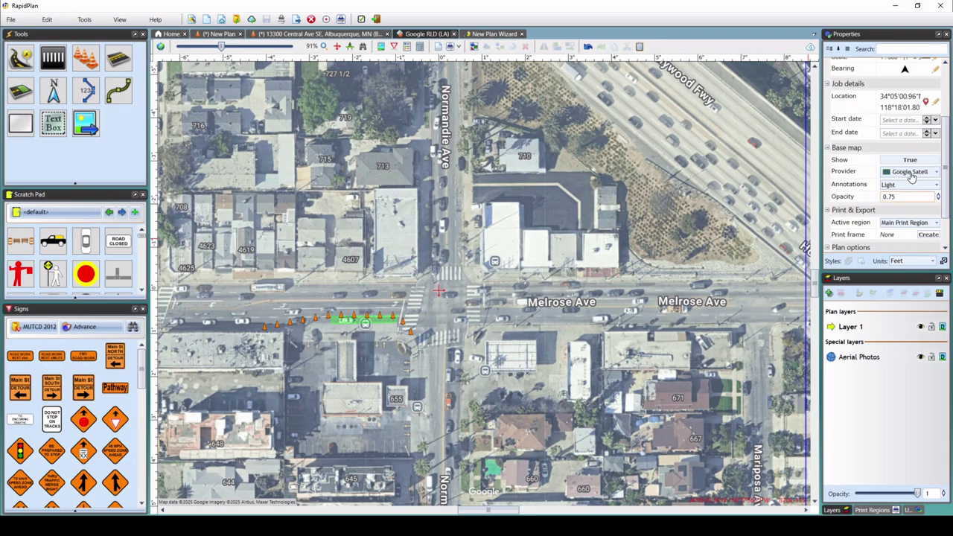
{"action": "left_click", "coordinate": [912, 185]}
{"action": "left_click", "coordinate": [892, 199]}
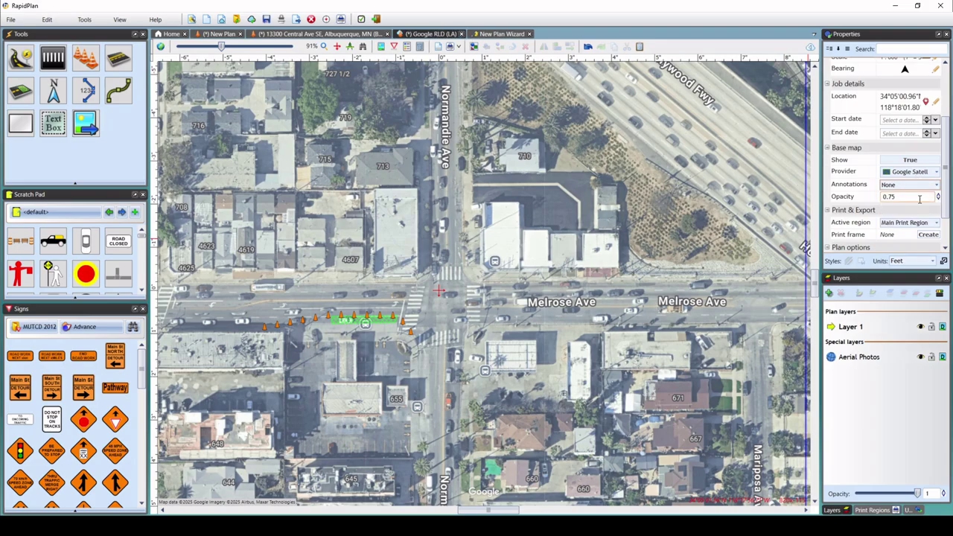
Step: Browse the base map providers, keeping Google Satellite
{"action": "left_click", "coordinate": [937, 172]}
{"action": "left_click", "coordinate": [937, 175]}
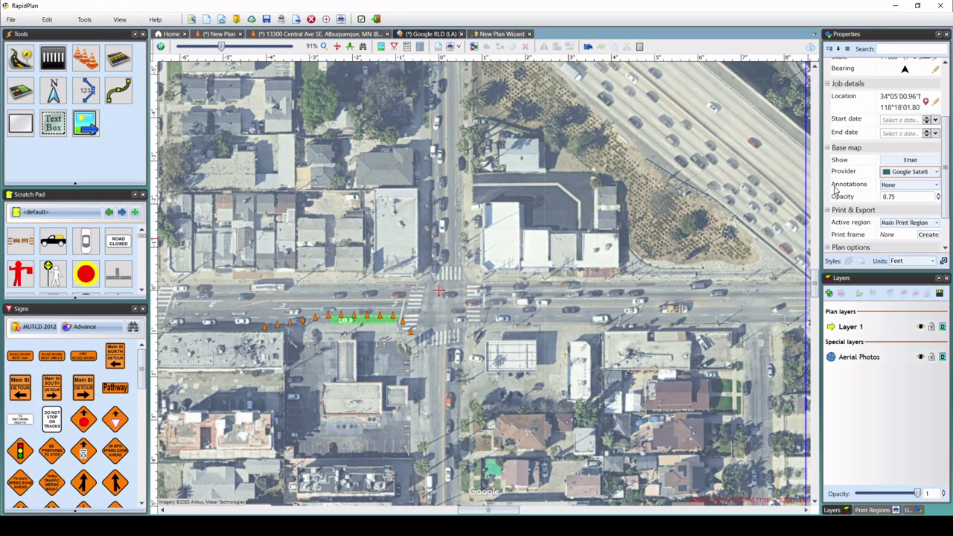
{"action": "left_click", "coordinate": [937, 173]}
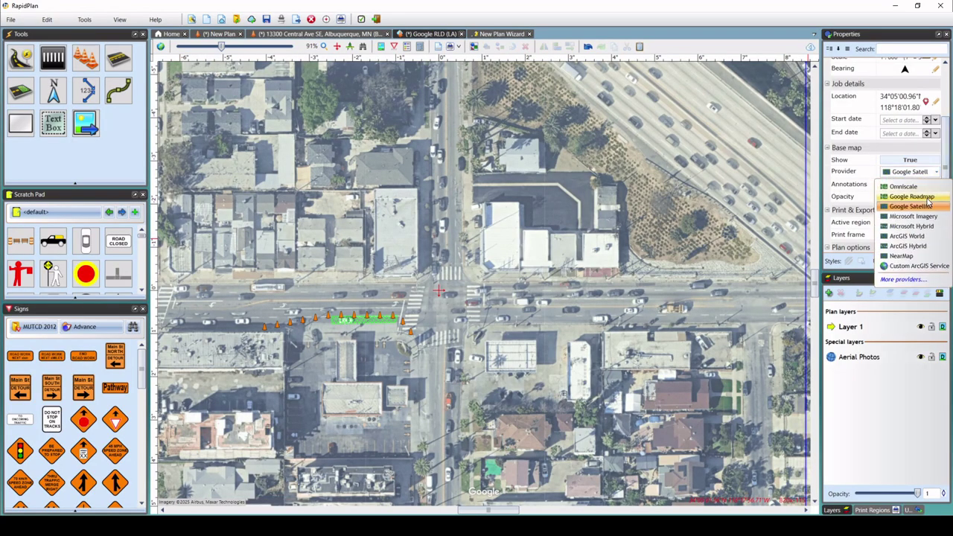
{"action": "left_click", "coordinate": [937, 172]}
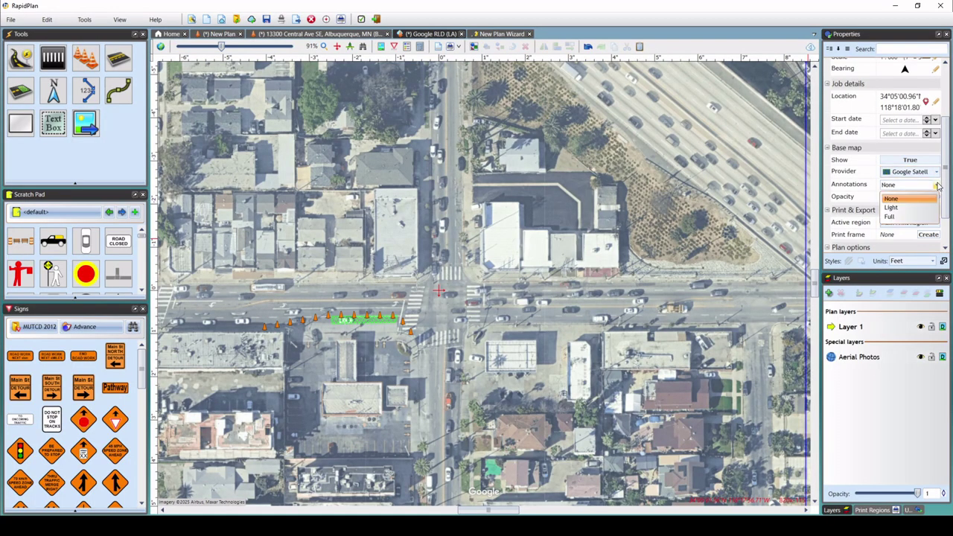
{"action": "left_click", "coordinate": [937, 173]}
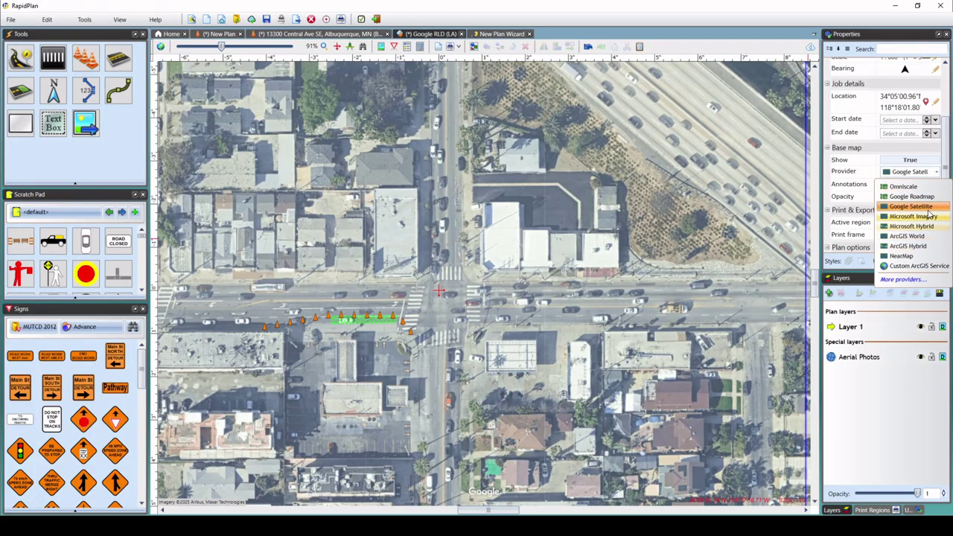
{"action": "left_click", "coordinate": [938, 173]}
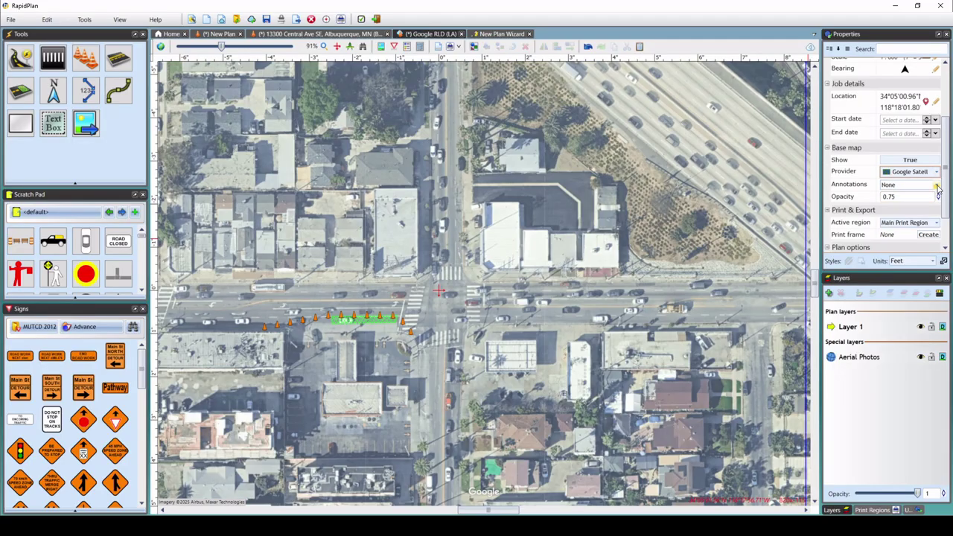
Step: Set the base map Annotations to Light after briefly trying Full
{"action": "left_click", "coordinate": [937, 187]}
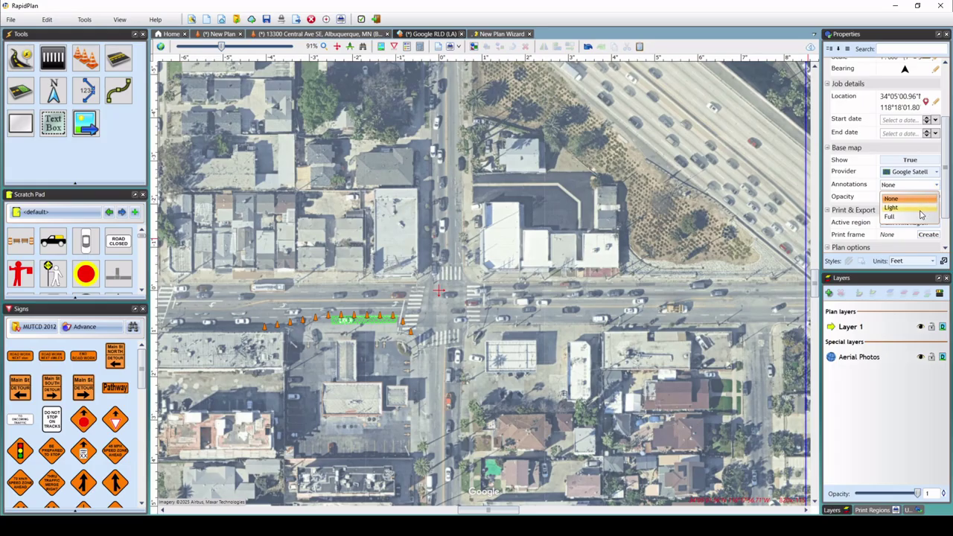
{"action": "left_click", "coordinate": [921, 210]}
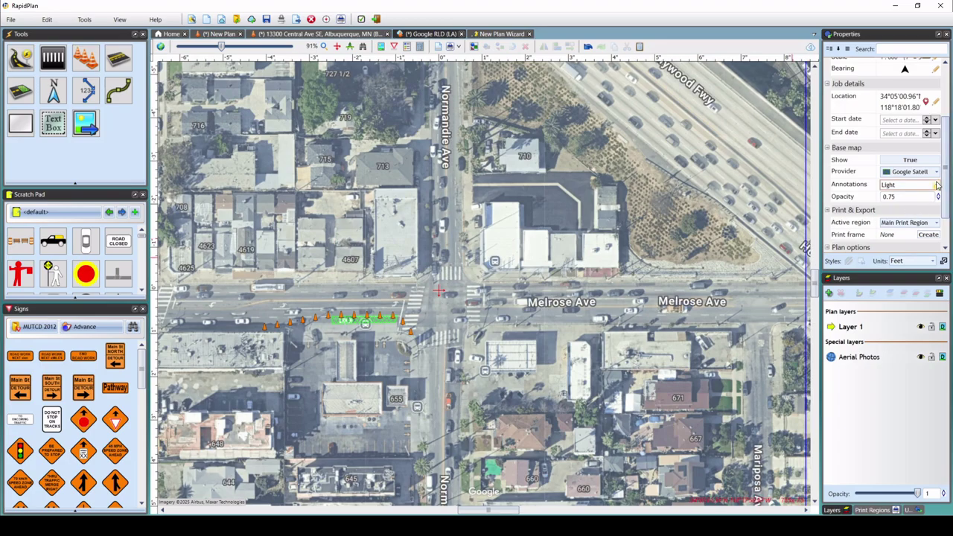
{"action": "left_click", "coordinate": [922, 184]}
{"action": "left_click", "coordinate": [906, 218]}
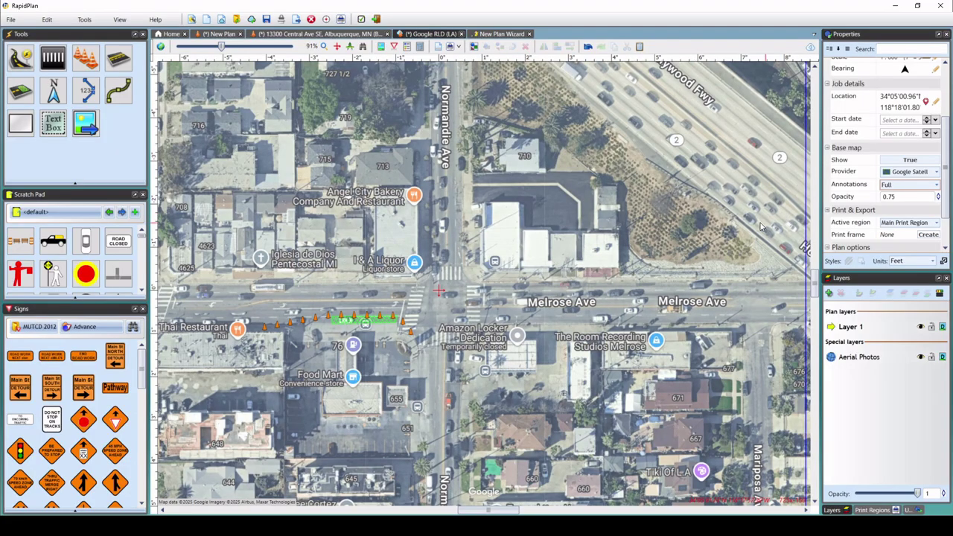
{"action": "left_click", "coordinate": [937, 186]}
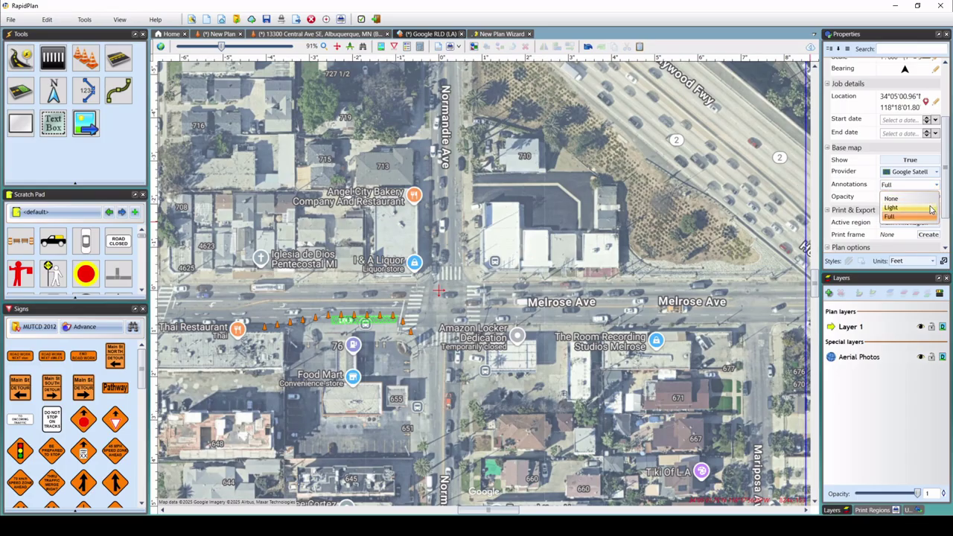
{"action": "left_click", "coordinate": [930, 208]}
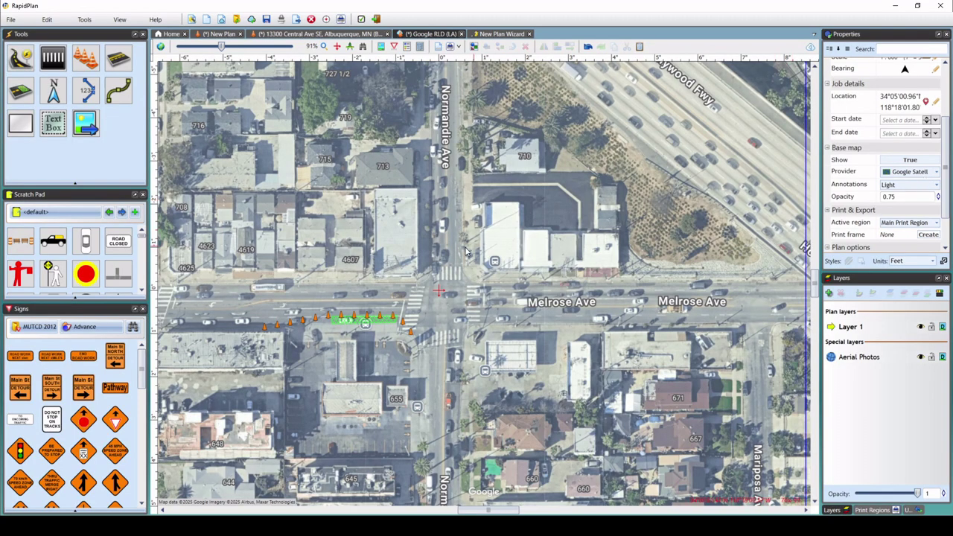
Step: Zoom in on the Melrose Ave work zone and switch the base map to Google Roadmap
{"action": "left_click_drag", "start_coordinate": [427, 261], "coordinate": [462, 249]}
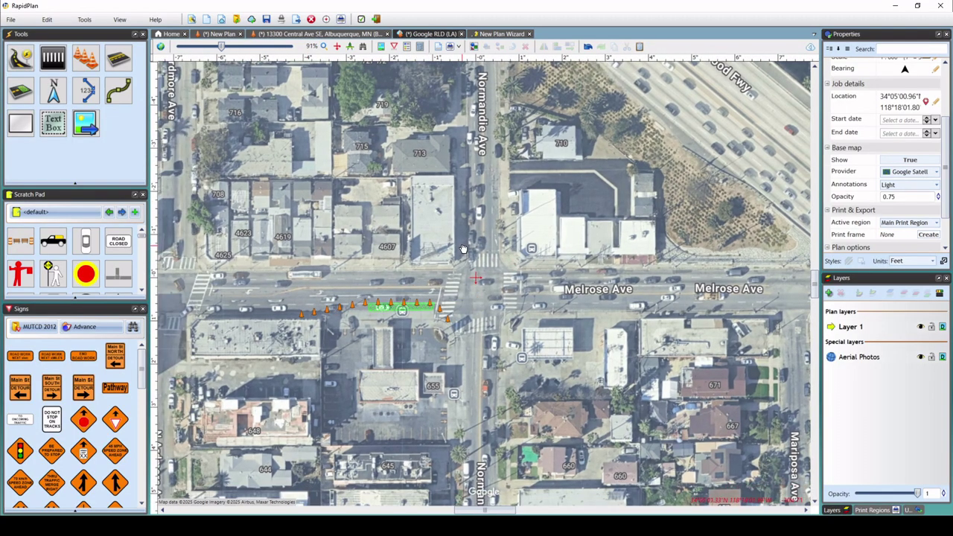
{"action": "scroll", "coordinate": [392, 266], "scroll_direction": "up", "scroll_amount": 1}
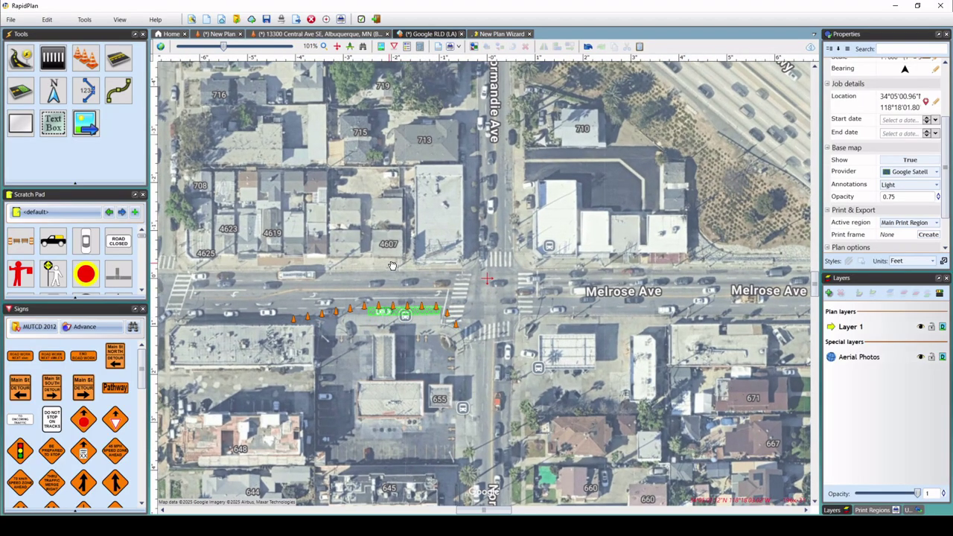
{"action": "left_click_drag", "start_coordinate": [393, 266], "coordinate": [422, 250]}
{"action": "scroll", "coordinate": [421, 251], "scroll_direction": "up", "scroll_amount": 2}
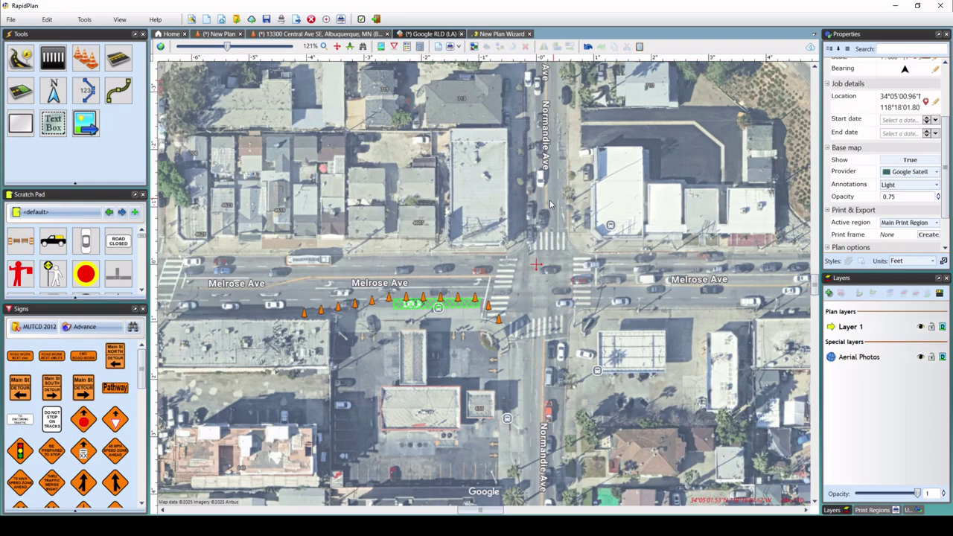
{"action": "left_click", "coordinate": [937, 173]}
{"action": "left_click", "coordinate": [909, 199]}
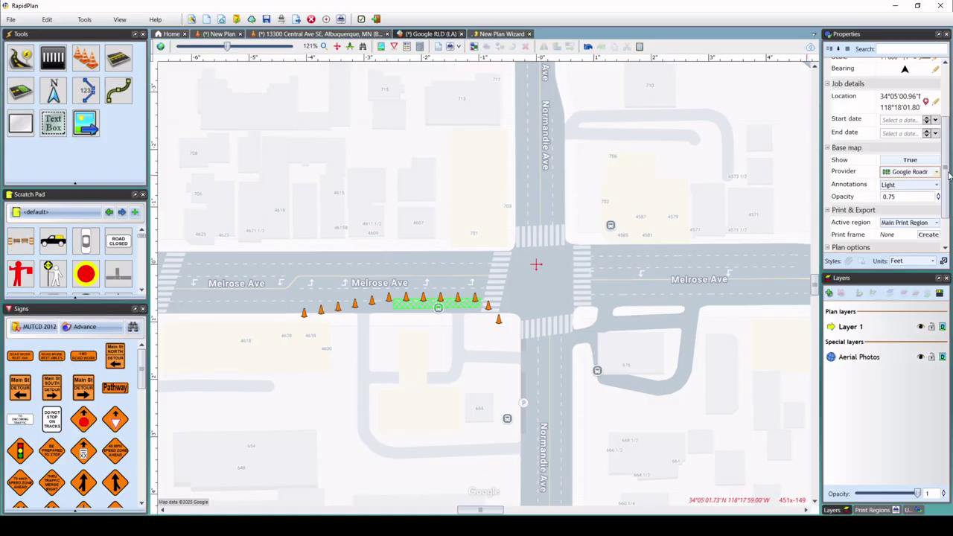
{"action": "left_click", "coordinate": [811, 47]}
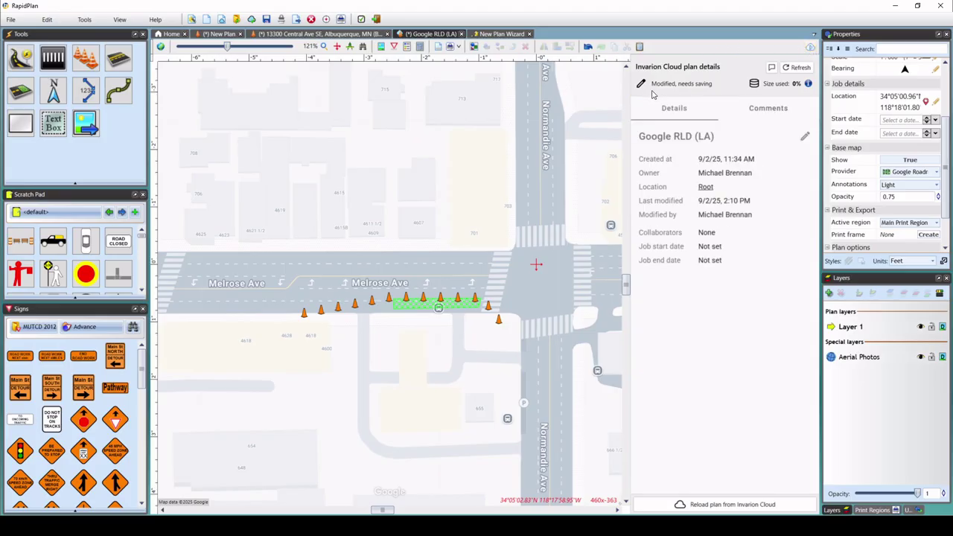
{"action": "left_click", "coordinate": [760, 113]}
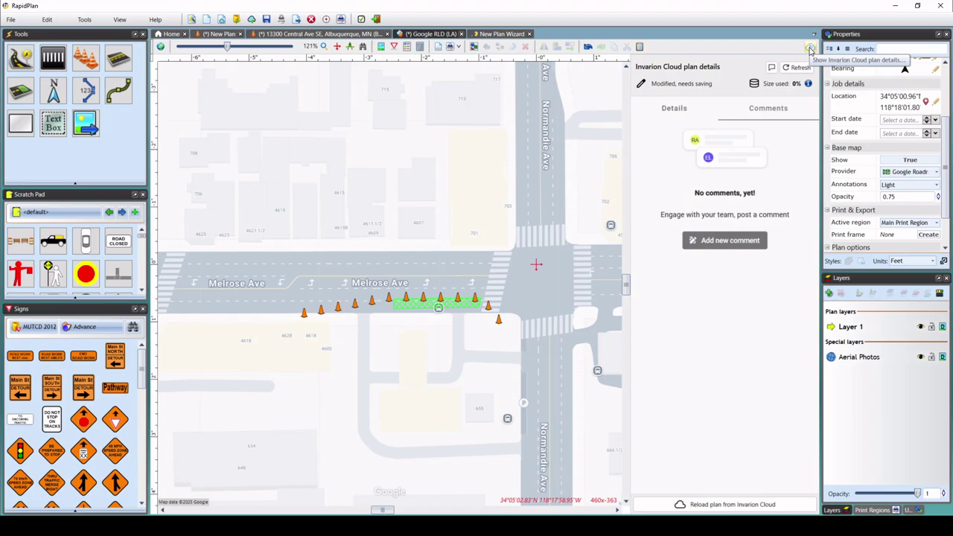
{"action": "left_click", "coordinate": [810, 49]}
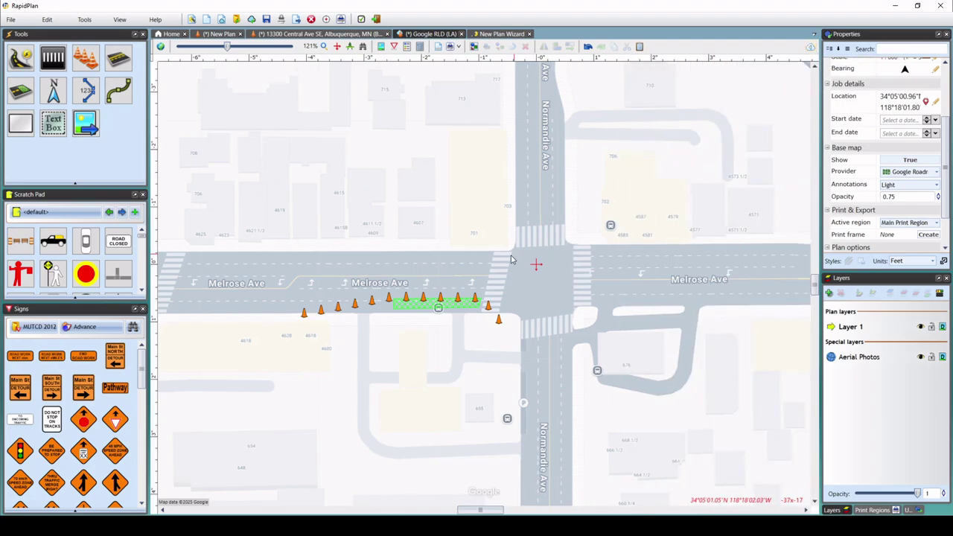
{"action": "right_click", "coordinate": [333, 325]}
{"action": "left_click", "coordinate": [380, 295]}
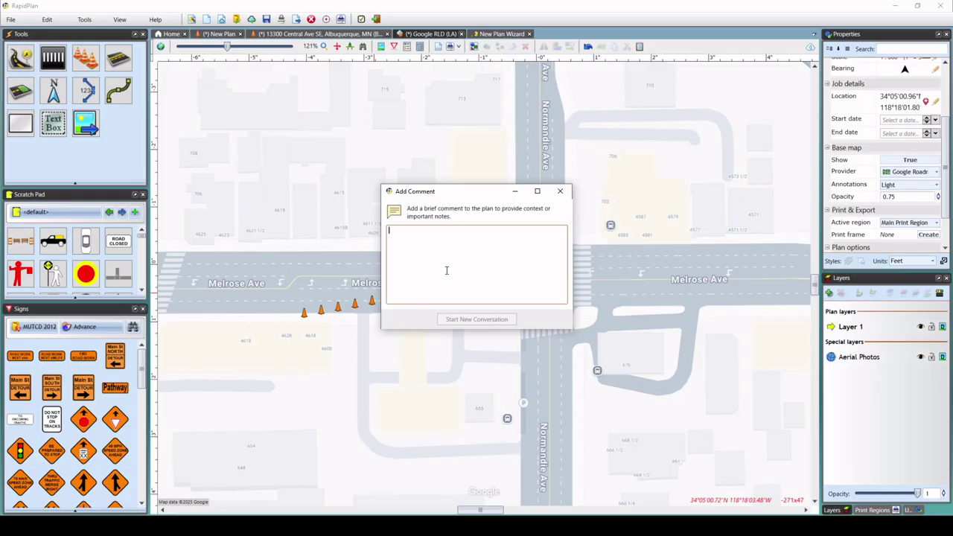
{"action": "type", "text": "Push taper back"}
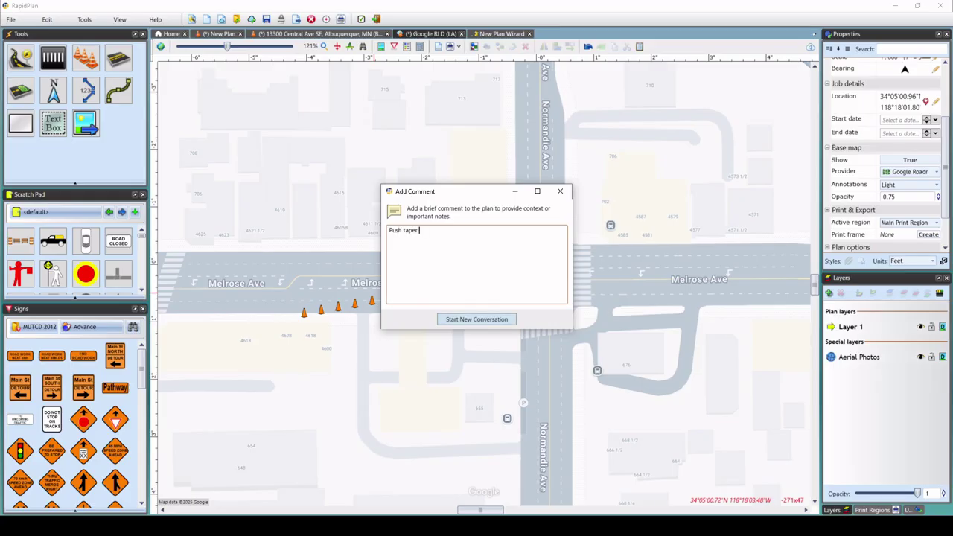
{"action": "left_click", "coordinate": [560, 191]}
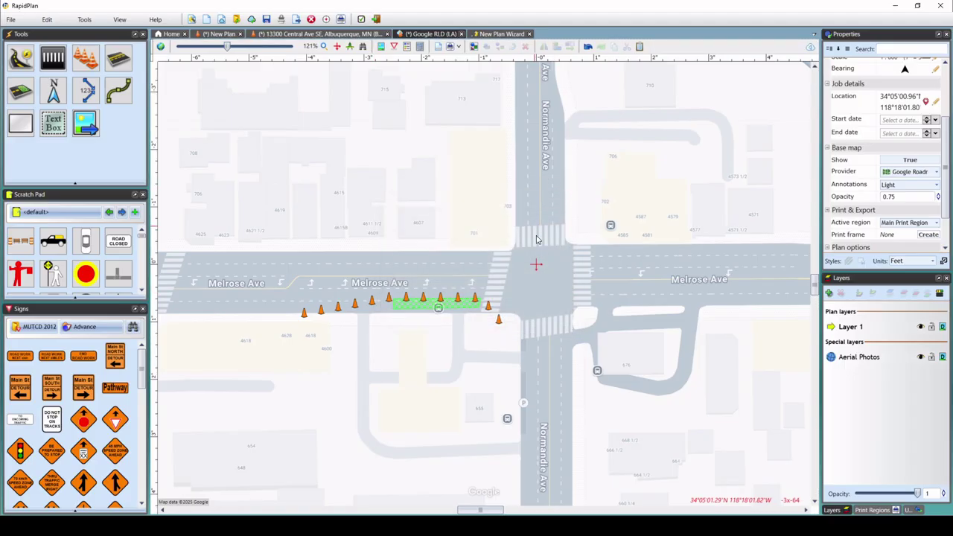
{"action": "left_click_drag", "start_coordinate": [539, 256], "coordinate": [523, 253]}
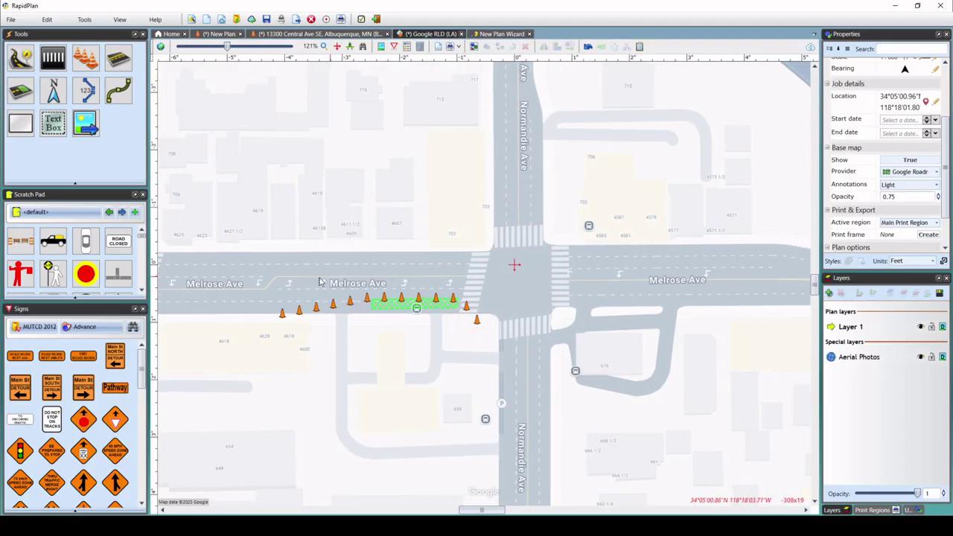
{"action": "right_click", "coordinate": [274, 311]}
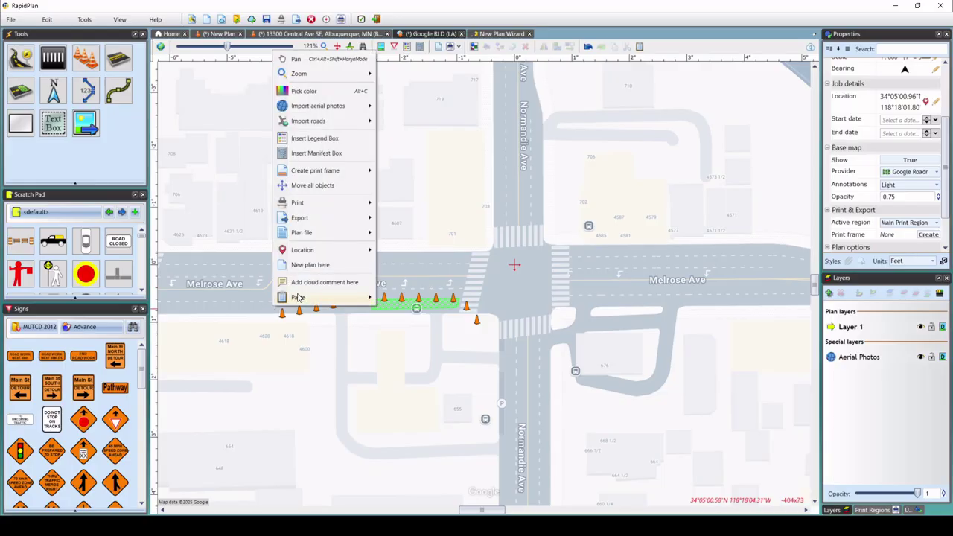
{"action": "left_click", "coordinate": [327, 286]}
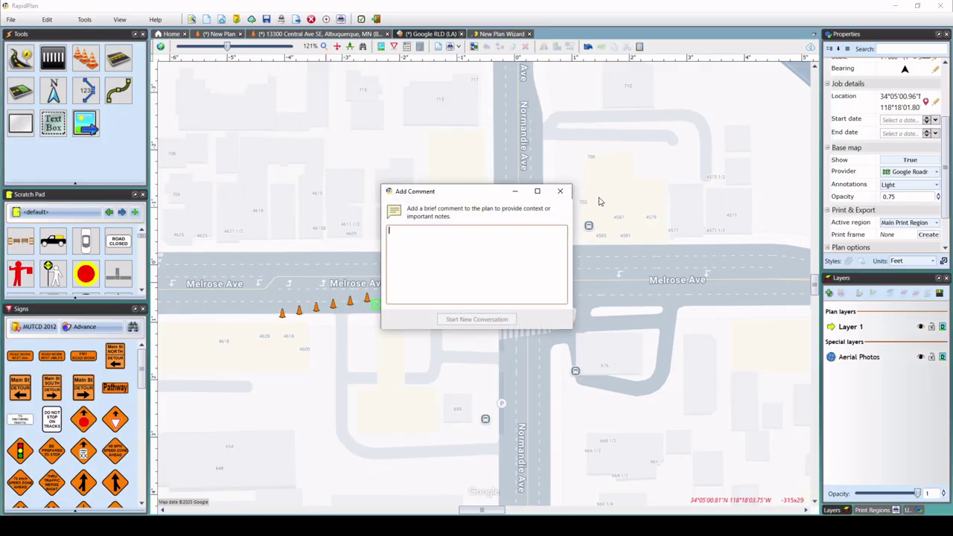
{"action": "left_click", "coordinate": [560, 192]}
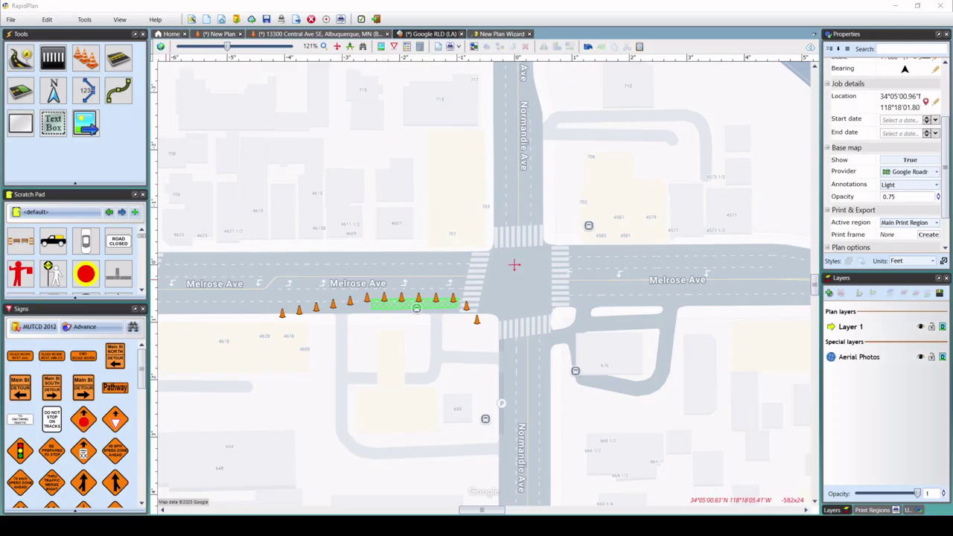
Step: Switch to Chrome on invarion.com and open the Account sign-in page
{"action": "key", "text": "alt+Tab"}
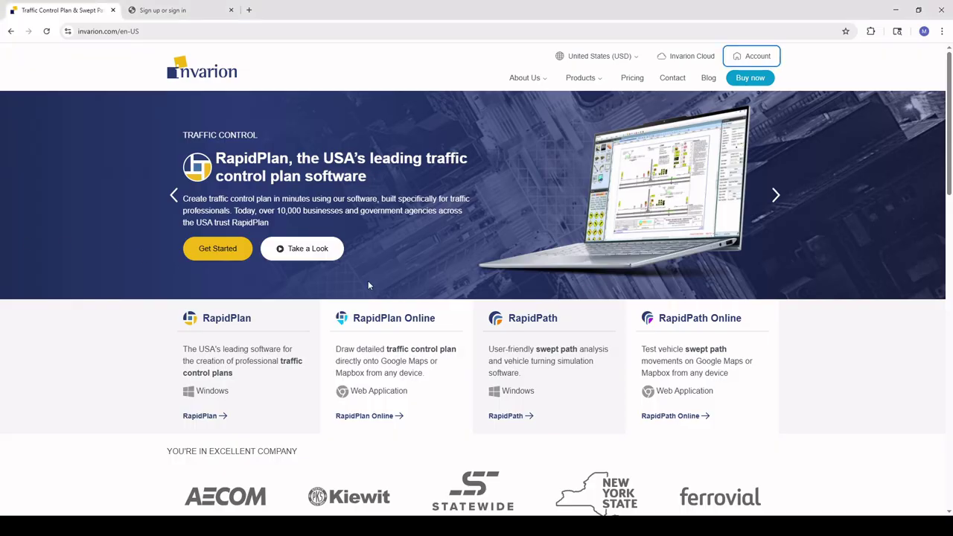
{"action": "left_click", "coordinate": [766, 56]}
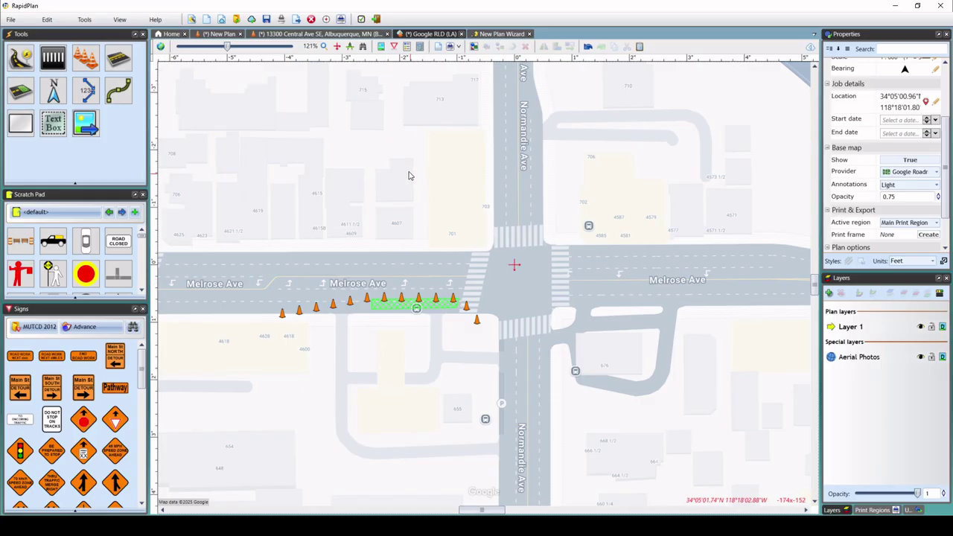
Step: Draw a crosswalk across Melrose Ave at the Normandie intersection
{"action": "scroll", "coordinate": [521, 291], "scroll_direction": "up", "scroll_amount": 1}
{"action": "scroll", "coordinate": [522, 290], "scroll_direction": "up", "scroll_amount": 2}
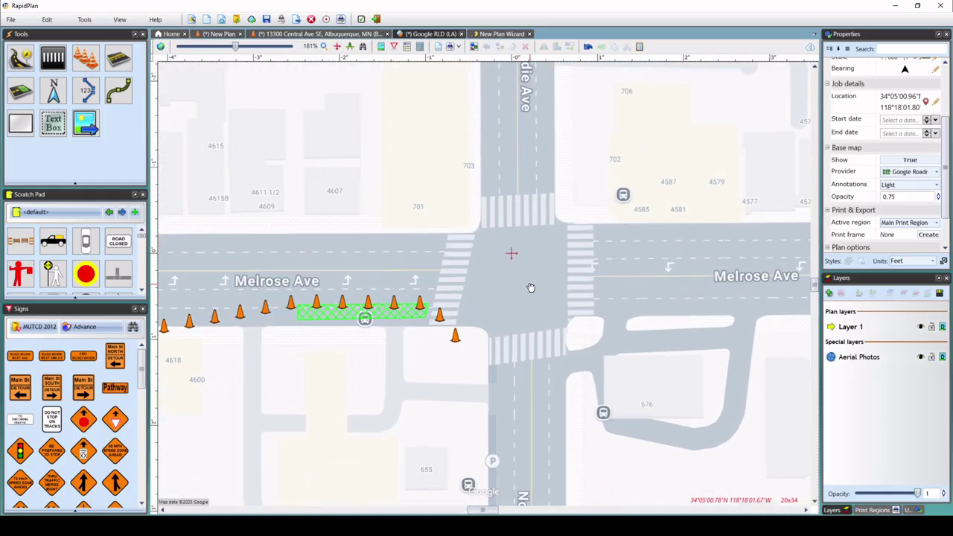
{"action": "left_click_drag", "start_coordinate": [525, 286], "coordinate": [467, 278]}
{"action": "left_click", "coordinate": [47, 62]}
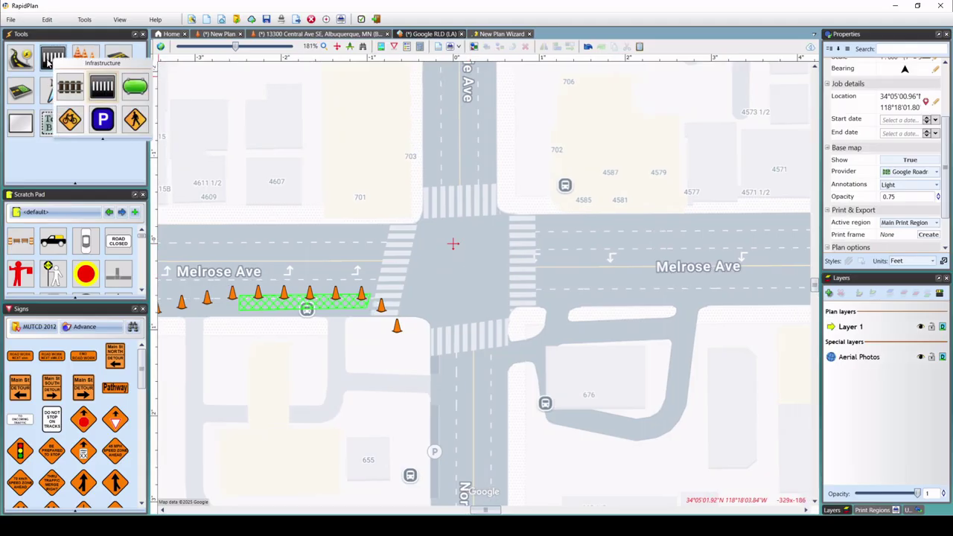
{"action": "left_click", "coordinate": [104, 88]}
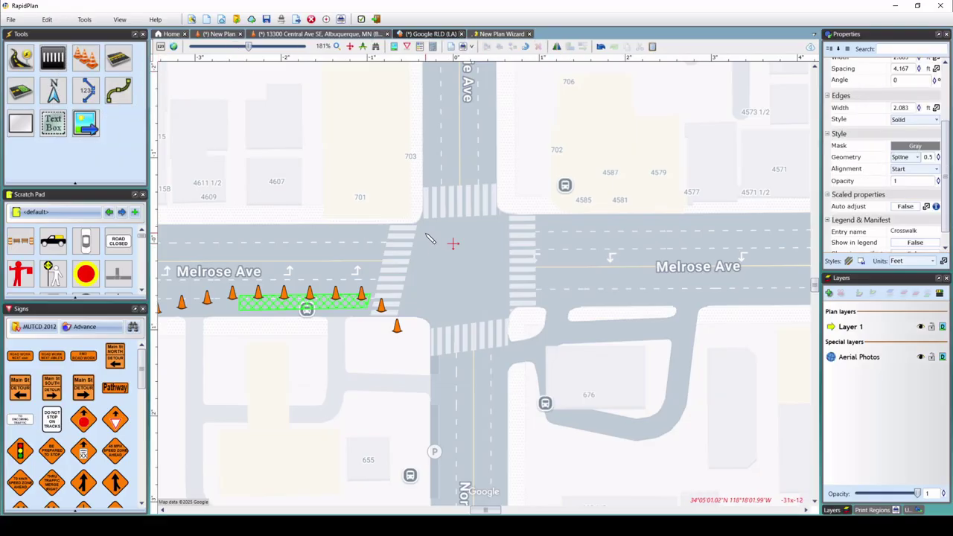
{"action": "left_click_drag", "start_coordinate": [423, 229], "coordinate": [448, 326]}
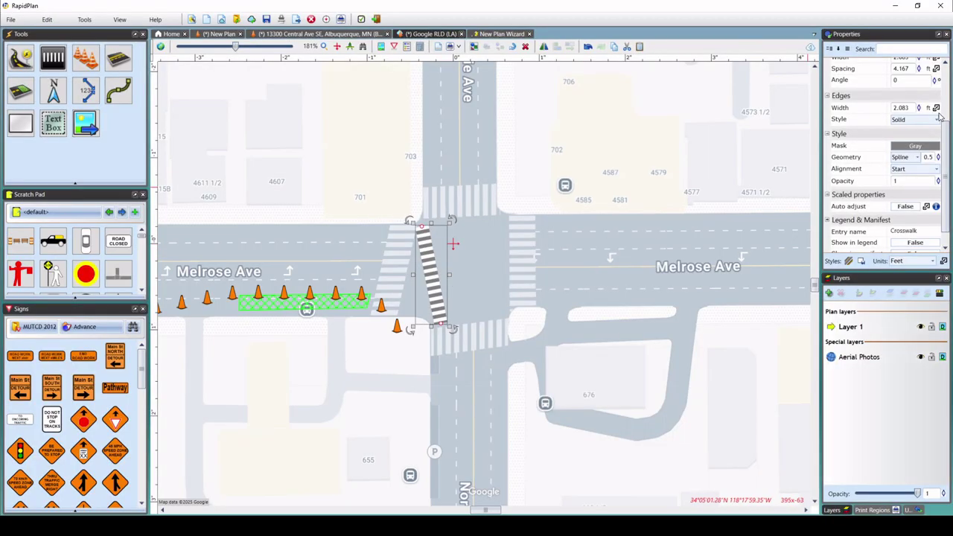
Step: Make the crosswalk Ladder type with 0.7 ft stripe and edge widths
{"action": "scroll", "coordinate": [940, 116], "scroll_direction": "up", "scroll_amount": 4}
{"action": "left_click", "coordinate": [929, 108]}
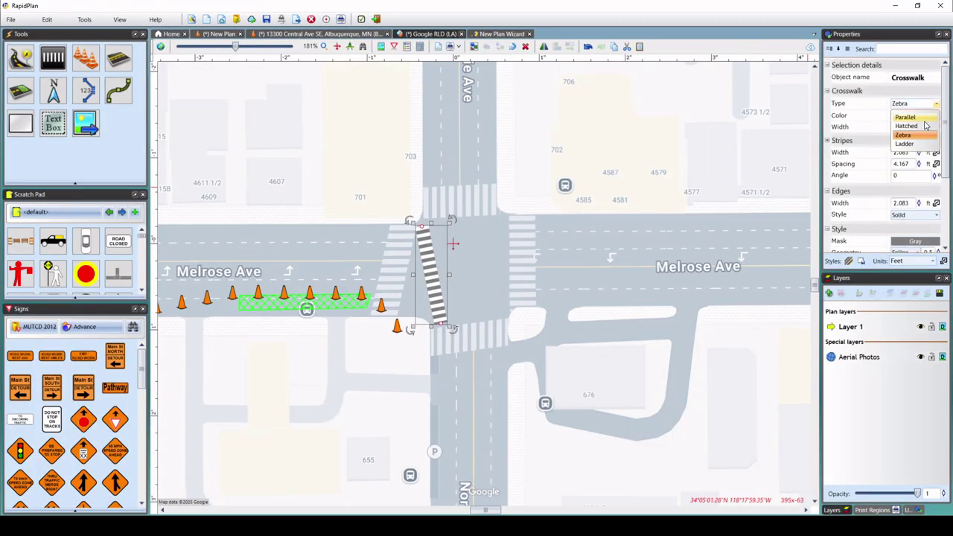
{"action": "left_click", "coordinate": [920, 147]}
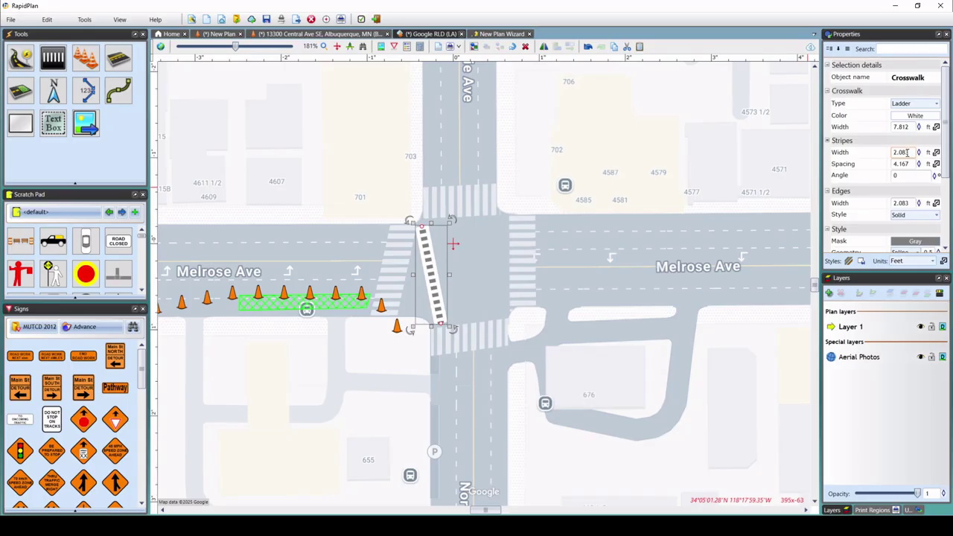
{"action": "double_click", "coordinate": [908, 152]}
{"action": "type", "text": ".7"}
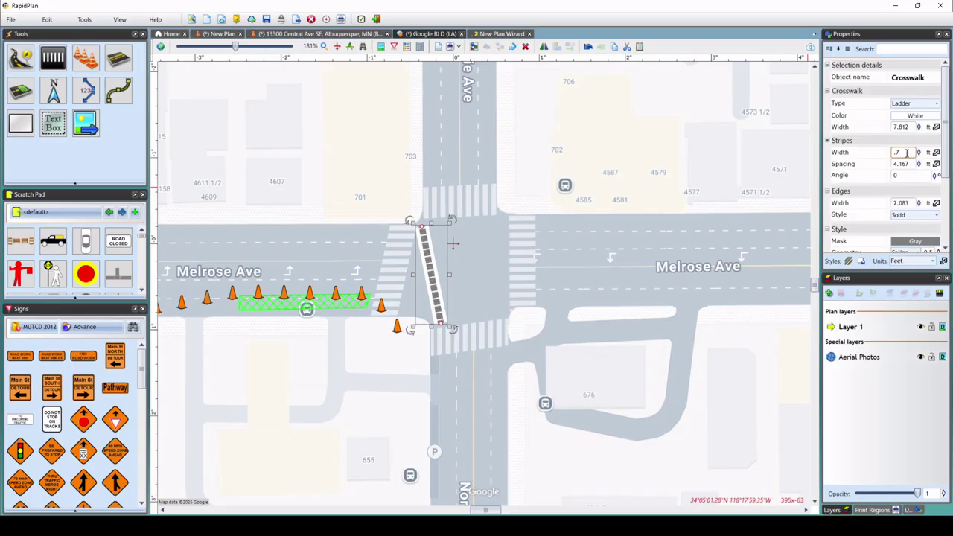
{"action": "double_click", "coordinate": [901, 202]}
{"action": "type", "text": ".7"}
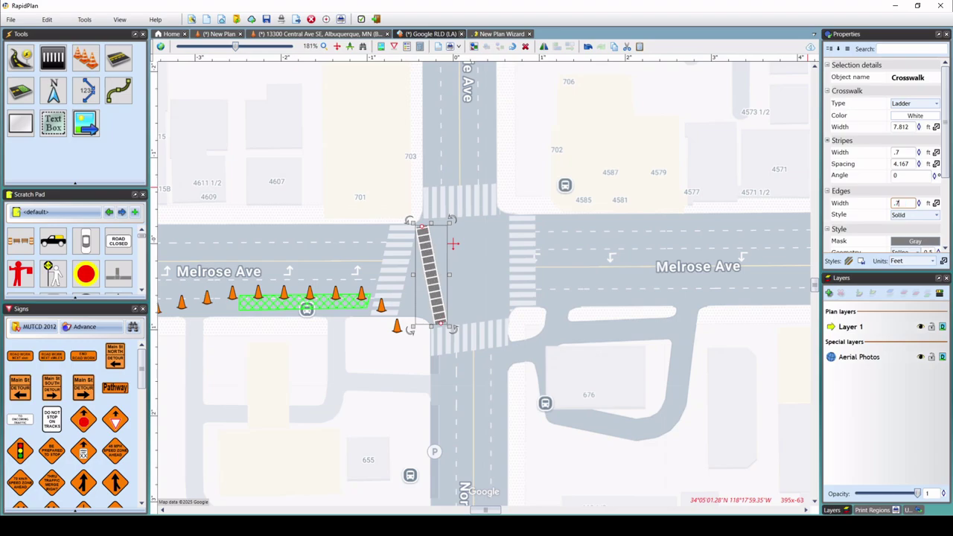
{"action": "left_click", "coordinate": [452, 244]}
Step: Draw a blue arrow marked path along Melrose Ave and nudge it into place
{"action": "left_click", "coordinate": [118, 91]}
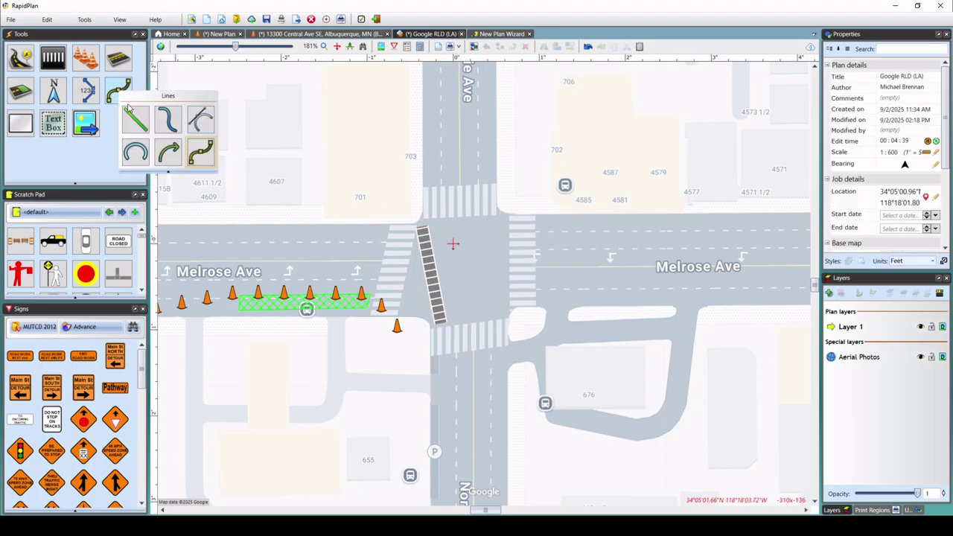
{"action": "left_click", "coordinate": [200, 153]}
{"action": "mouse_move", "coordinate": [784, 235]}
{"action": "left_mouse_down"}
{"action": "mouse_move", "coordinate": [492, 233]}
{"action": "mouse_move", "coordinate": [340, 215]}
{"action": "mouse_move", "coordinate": [174, 232]}
{"action": "left_mouse_up"}
{"action": "scroll", "coordinate": [387, 269], "scroll_direction": "down", "scroll_amount": 2}
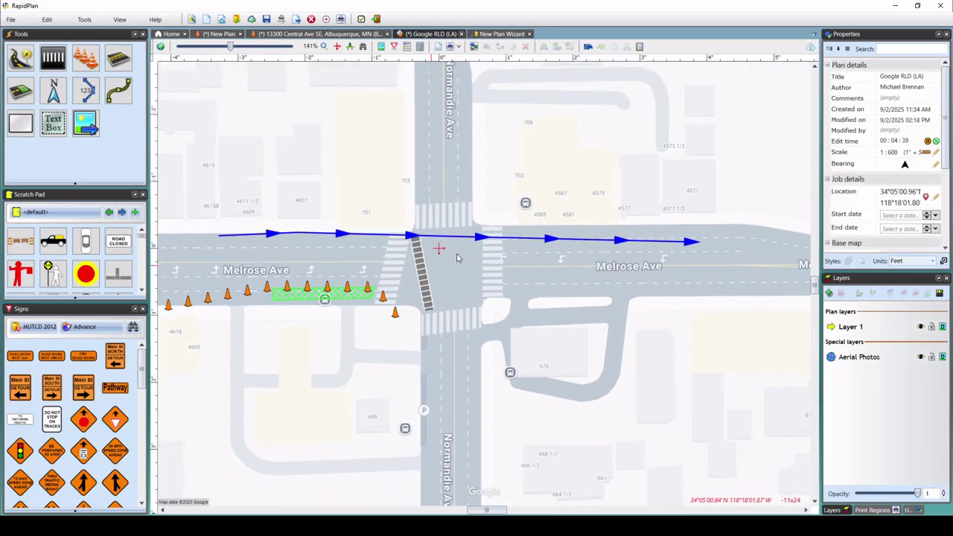
{"action": "left_click", "coordinate": [482, 240]}
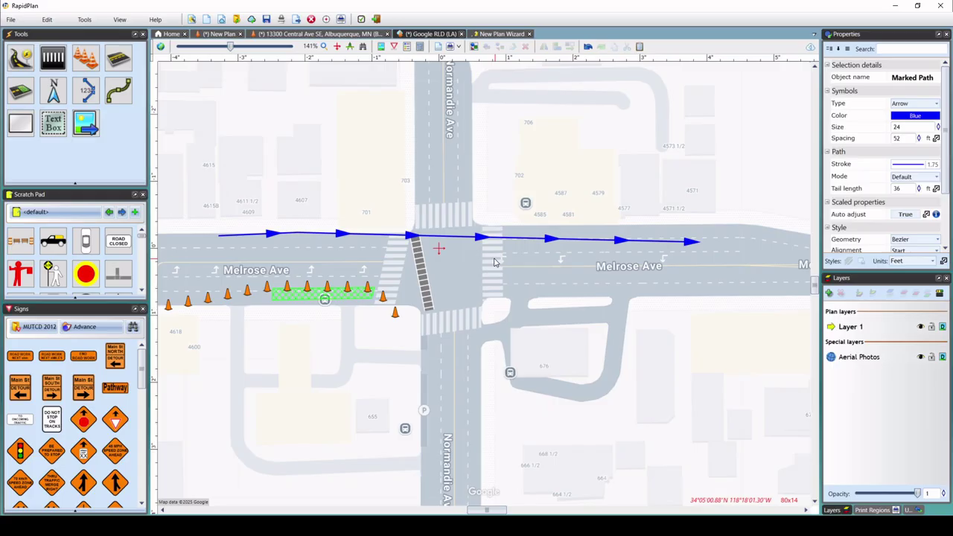
{"action": "left_click", "coordinate": [496, 262]}
{"action": "scroll", "coordinate": [495, 262], "scroll_direction": "down", "scroll_amount": 1}
{"action": "left_click_drag", "start_coordinate": [491, 247], "coordinate": [491, 239]}
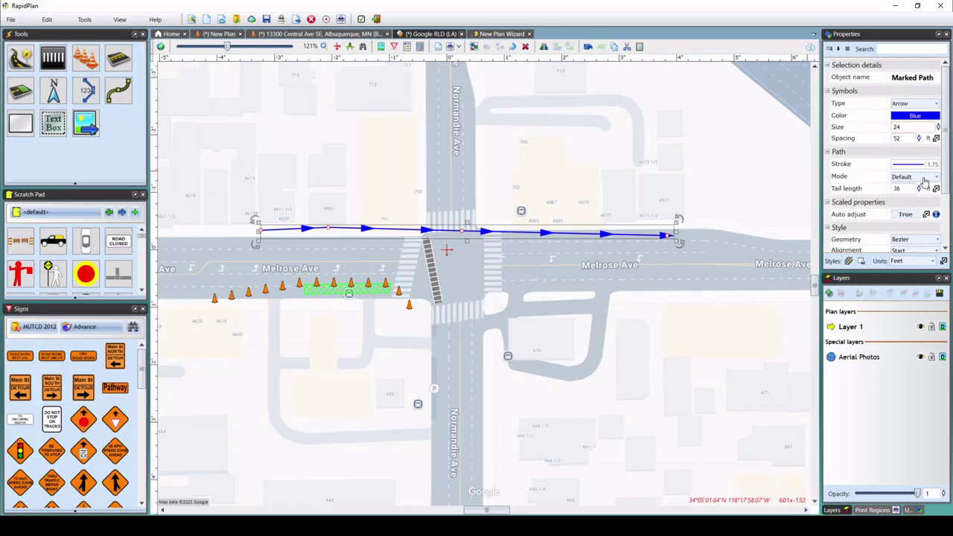
Step: Save the tails marked path's look as the default style
{"action": "scroll", "coordinate": [929, 179], "scroll_direction": "down", "scroll_amount": 1}
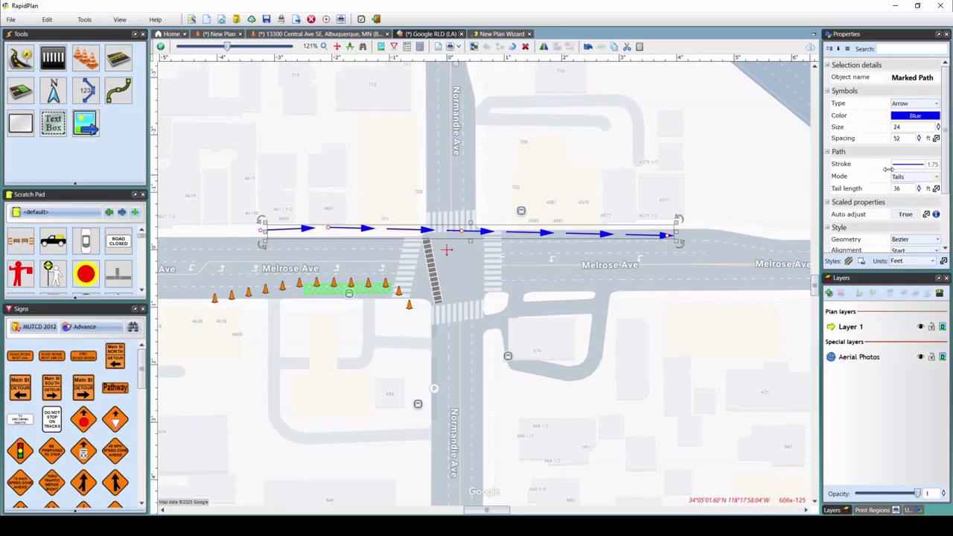
{"action": "left_click", "coordinate": [862, 261]}
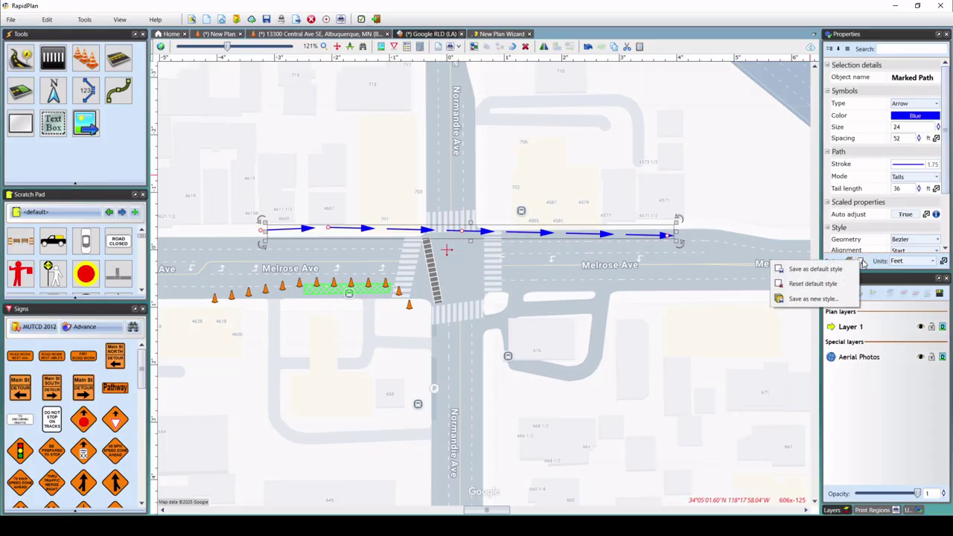
{"action": "left_click", "coordinate": [838, 271]}
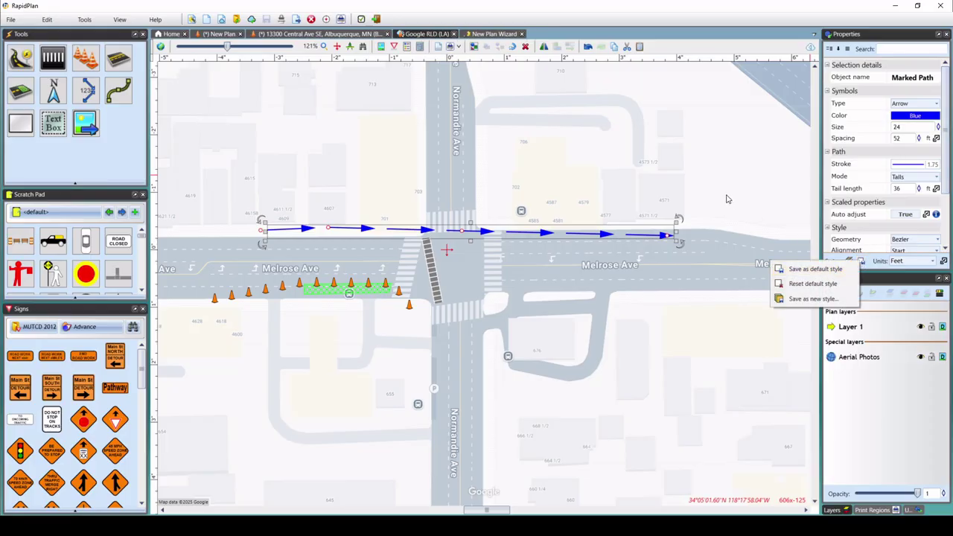
{"action": "left_click", "coordinate": [728, 199]}
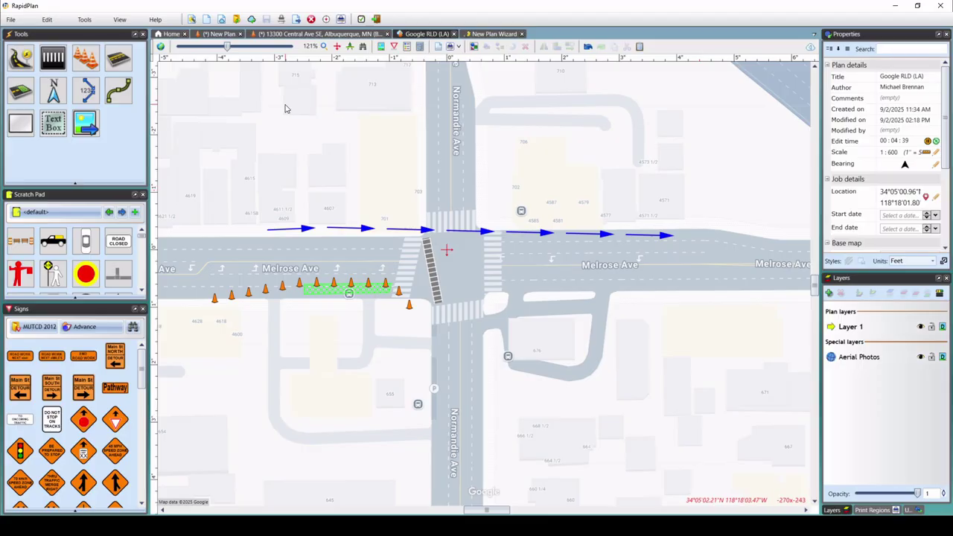
Step: Open Edit Print Region Sizes from the New Plan Wizard's Print region list
{"action": "left_click", "coordinate": [503, 38]}
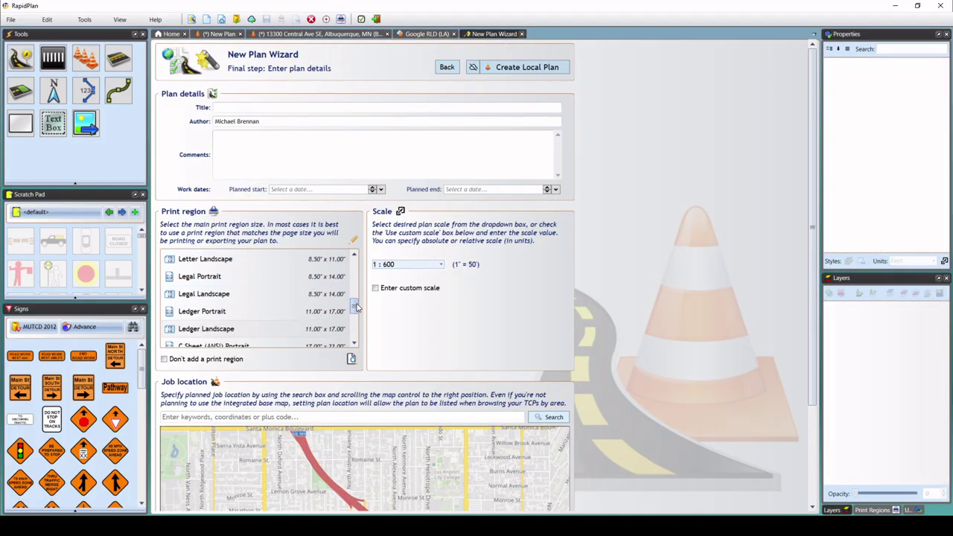
{"action": "left_click_drag", "start_coordinate": [356, 307], "coordinate": [281, 319]}
{"action": "scroll", "coordinate": [281, 320], "scroll_direction": "up", "scroll_amount": 2}
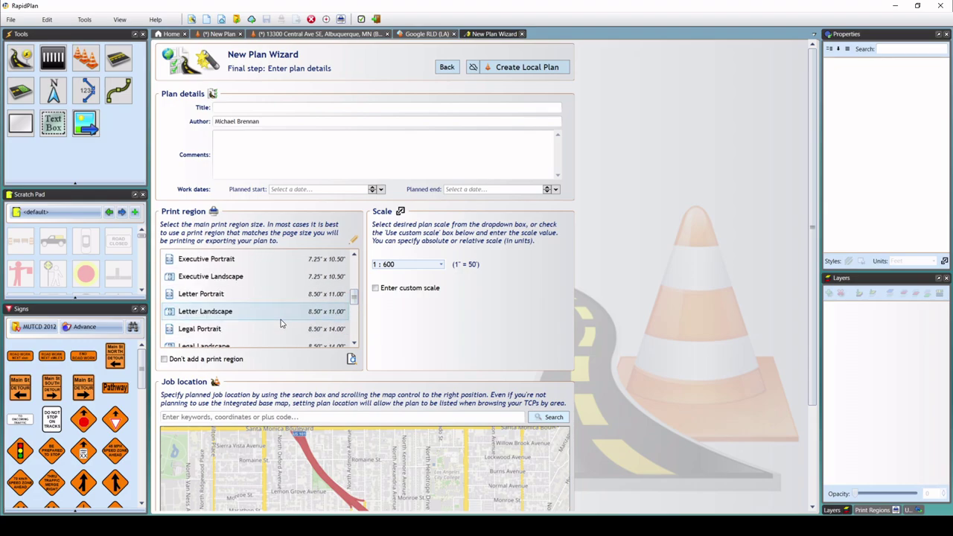
{"action": "scroll", "coordinate": [282, 322], "scroll_direction": "down", "scroll_amount": 1}
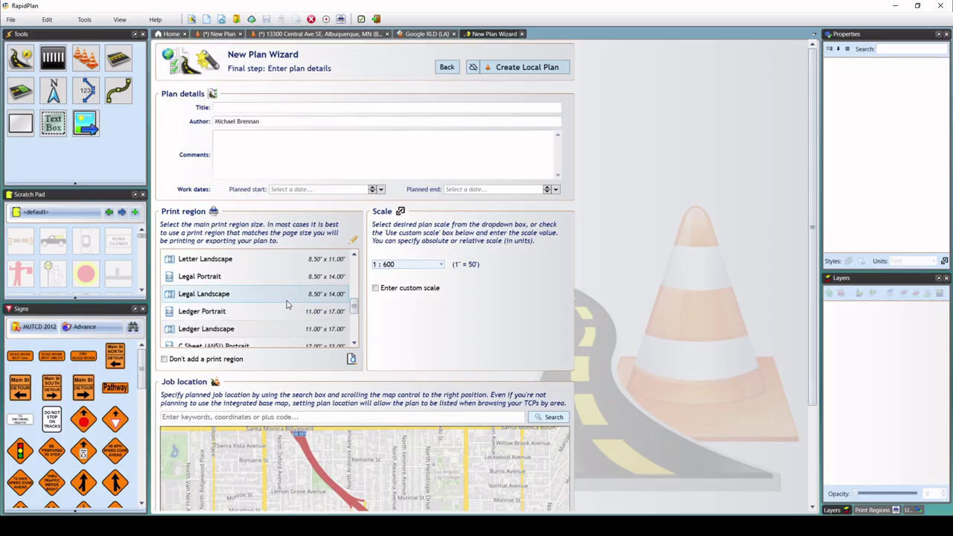
{"action": "left_click", "coordinate": [355, 246]}
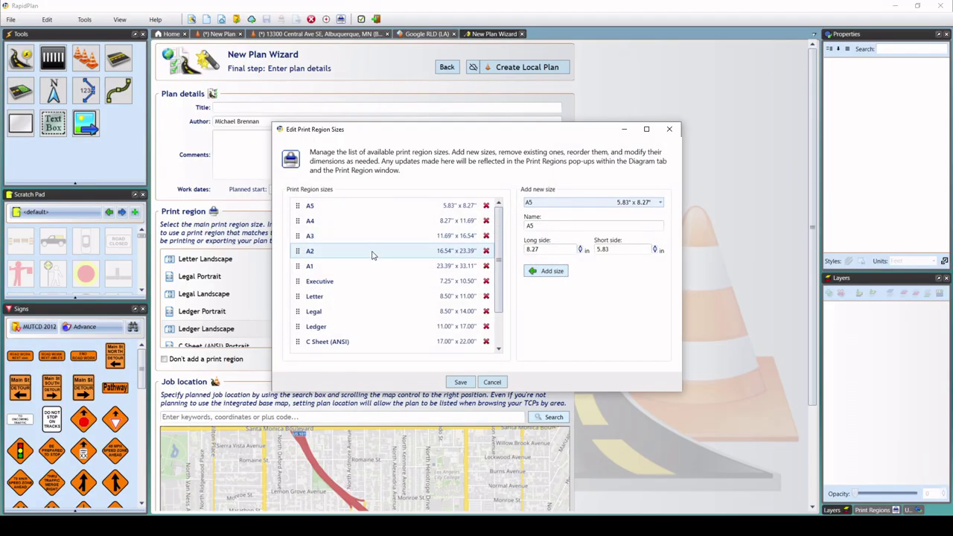
Step: Try adding a 26x26 print size and removing A1, then discard the changes
{"action": "left_click", "coordinate": [545, 227]}
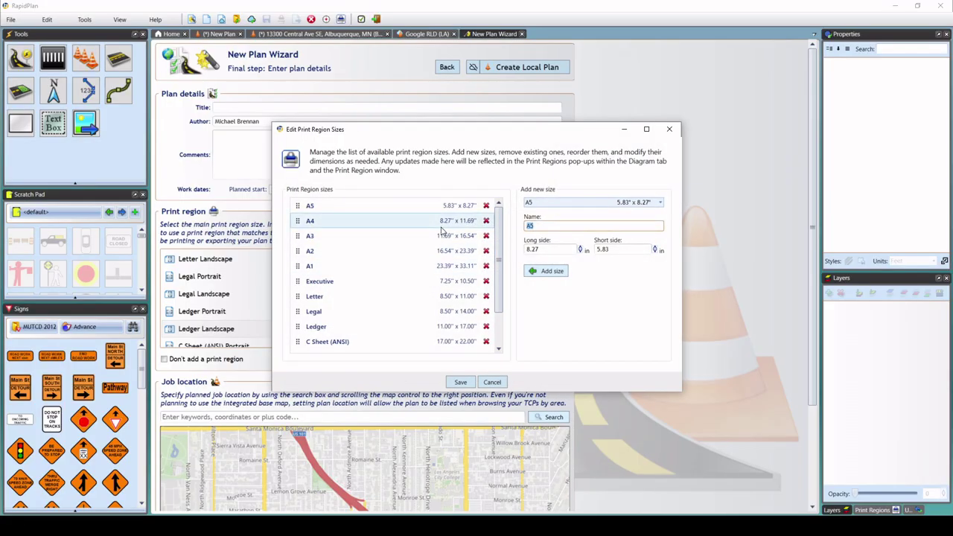
{"action": "type", "text": "26x26"}
{"action": "left_click", "coordinate": [526, 250]}
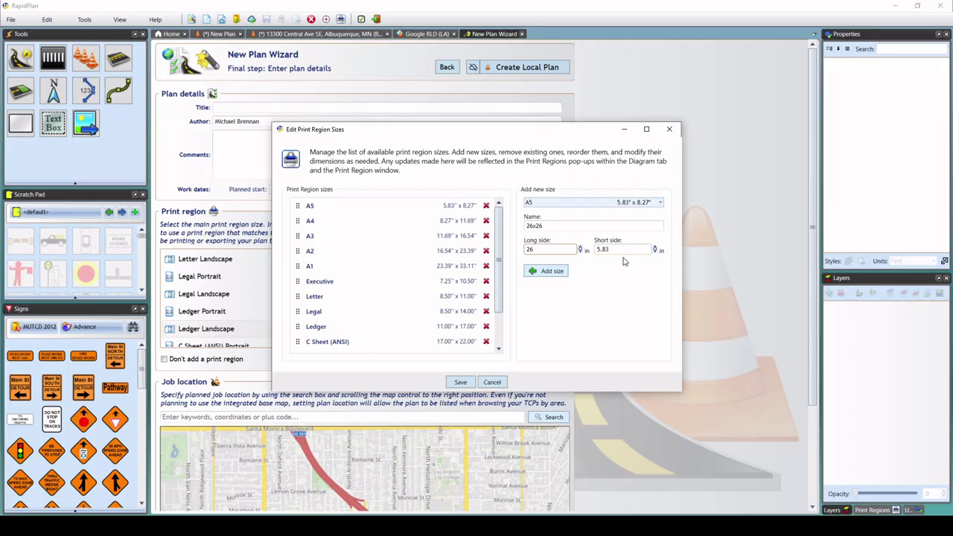
{"action": "left_click", "coordinate": [621, 248]}
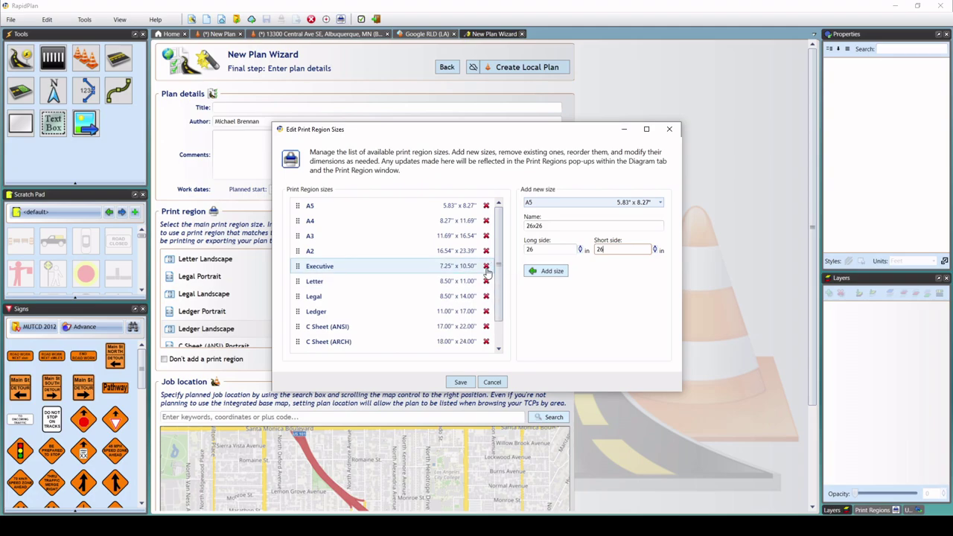
{"action": "left_click", "coordinate": [486, 266]}
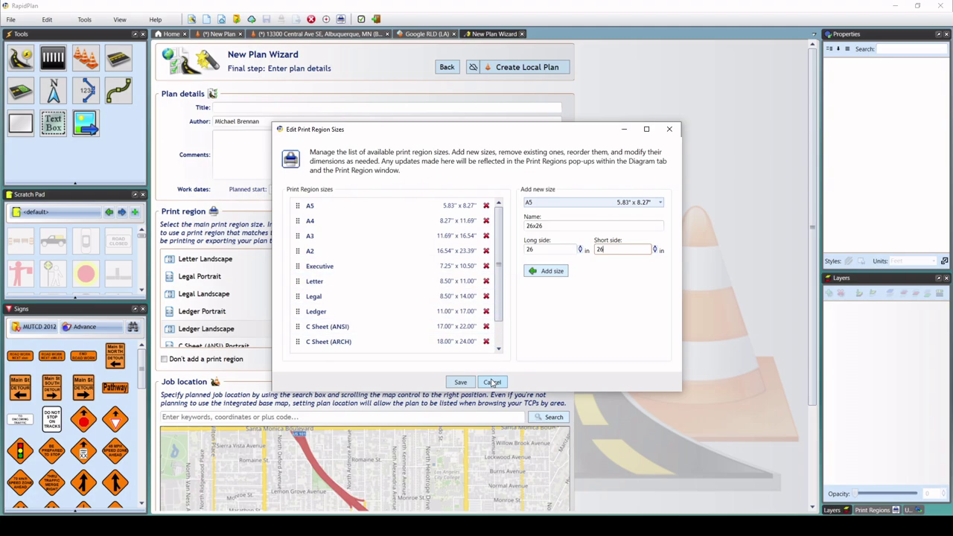
{"action": "left_click", "coordinate": [492, 382]}
{"action": "left_click", "coordinate": [505, 299]}
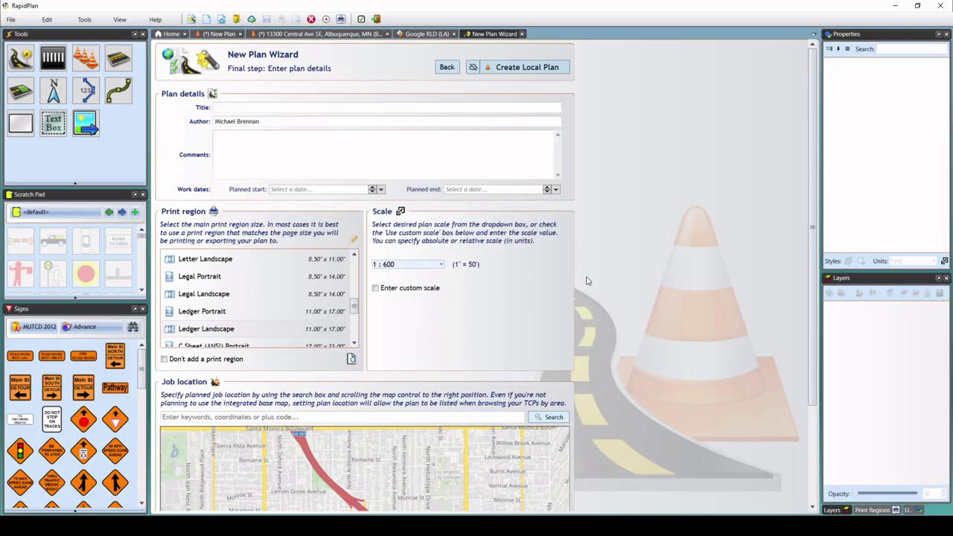